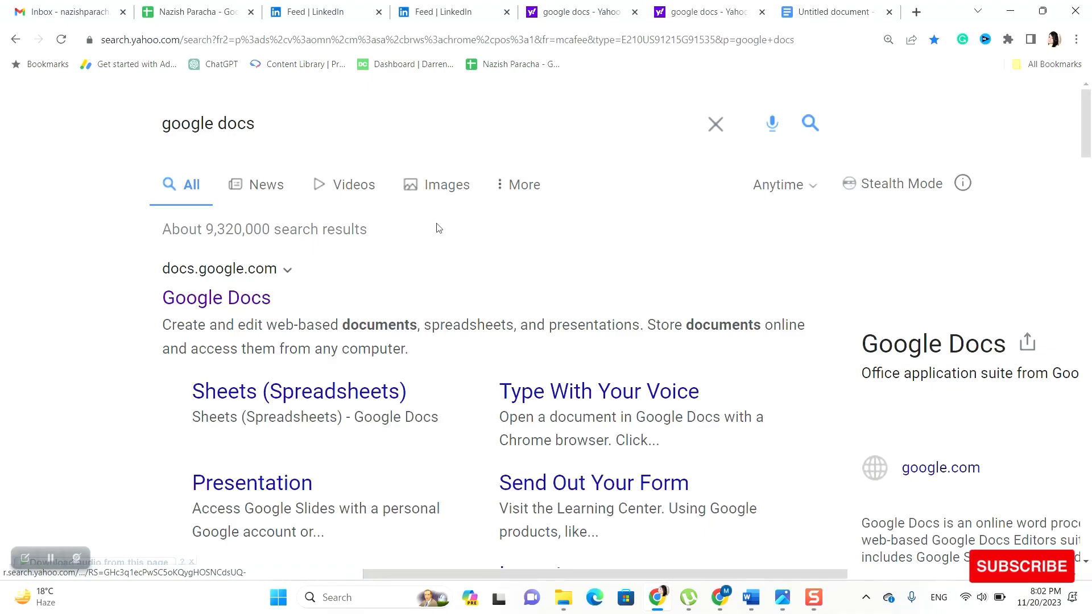
Leave Yahoo Search for the 'Untitled document' Google Docs tab on Child Arrangements Orders
click(833, 11)
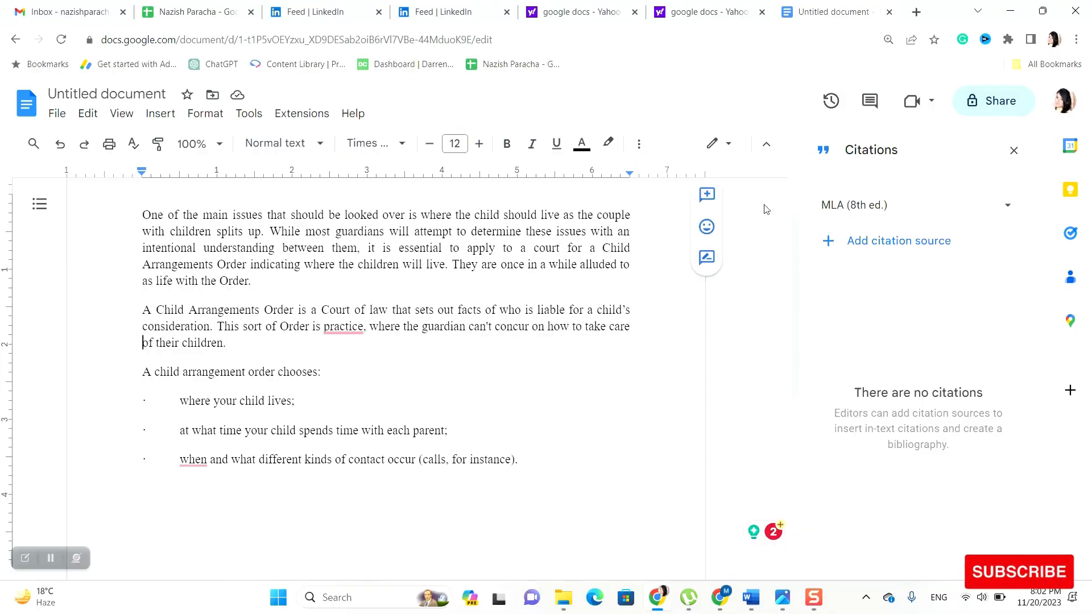
Close the Citations sidebar so the Child Arrangements Orders text spreads across the window
click(1013, 151)
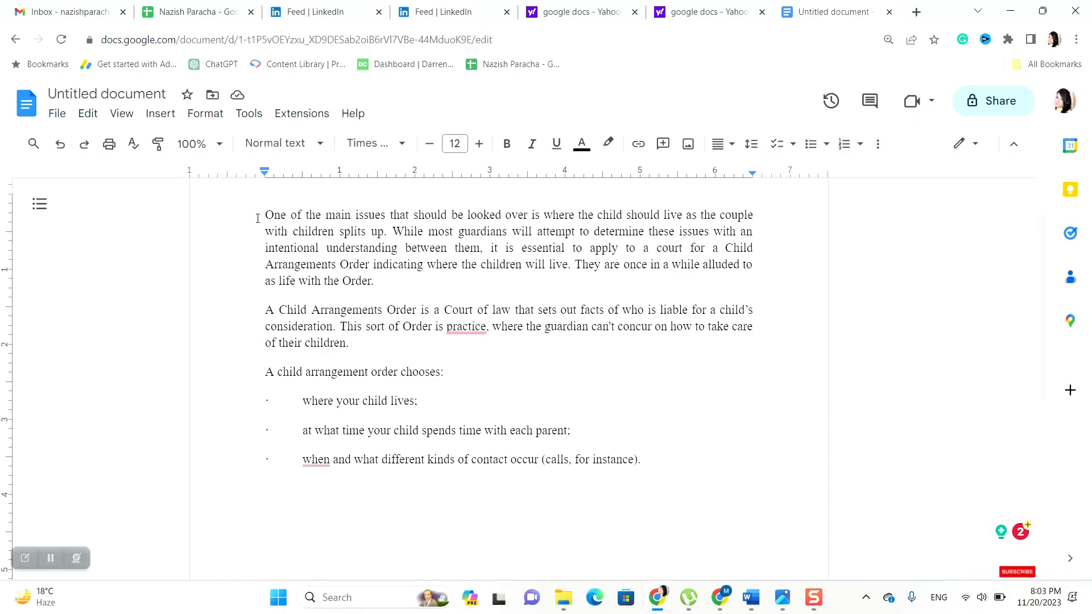
drag(265, 215, 679, 454)
click(658, 413)
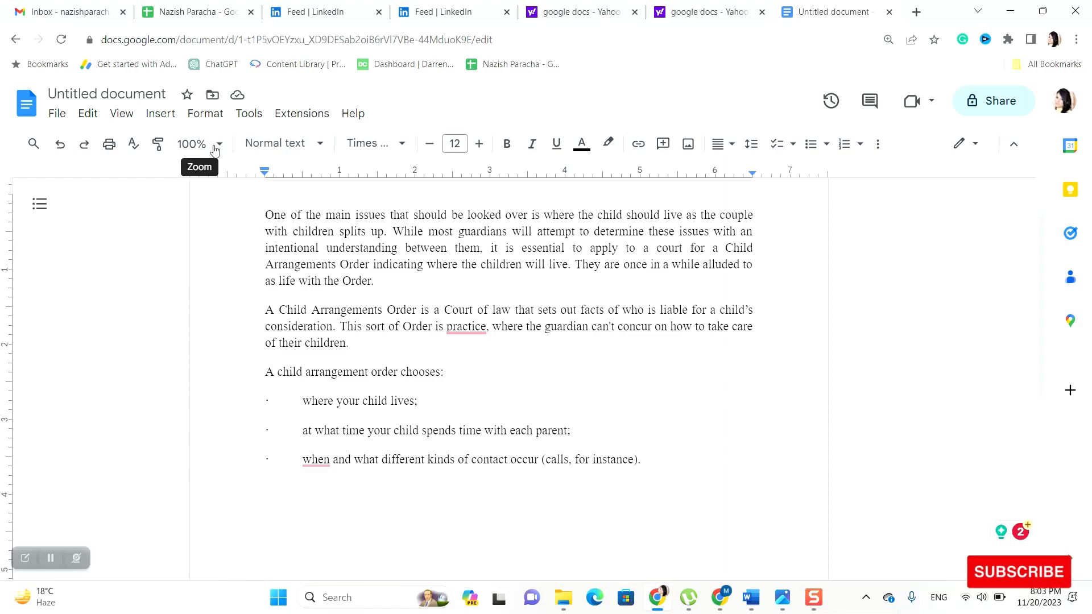
Zoom the document to 150%, then settle on 125%
drag(266, 206, 688, 465)
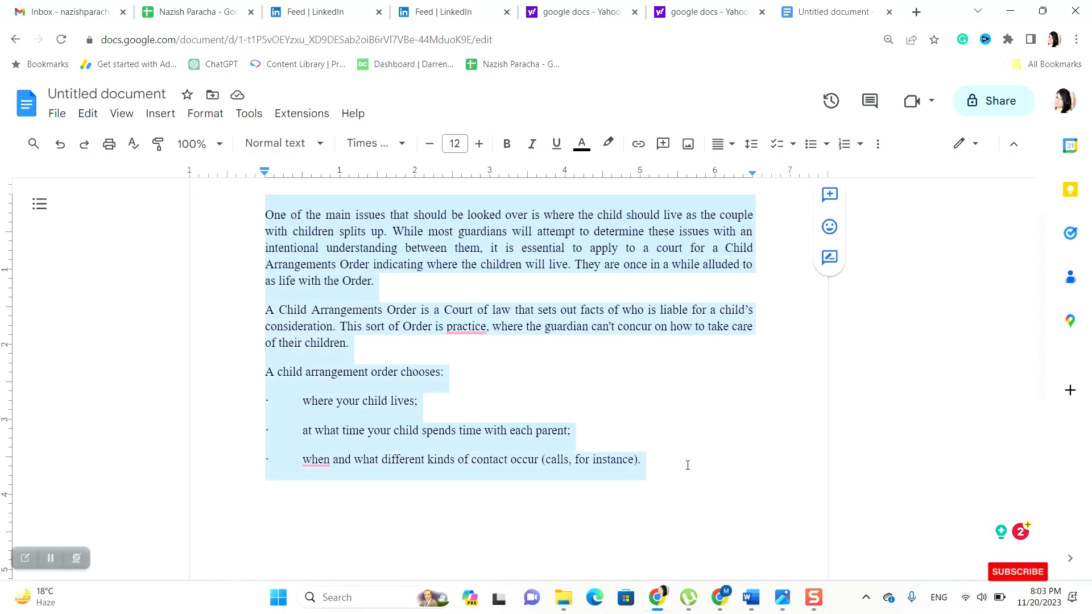
click(216, 139)
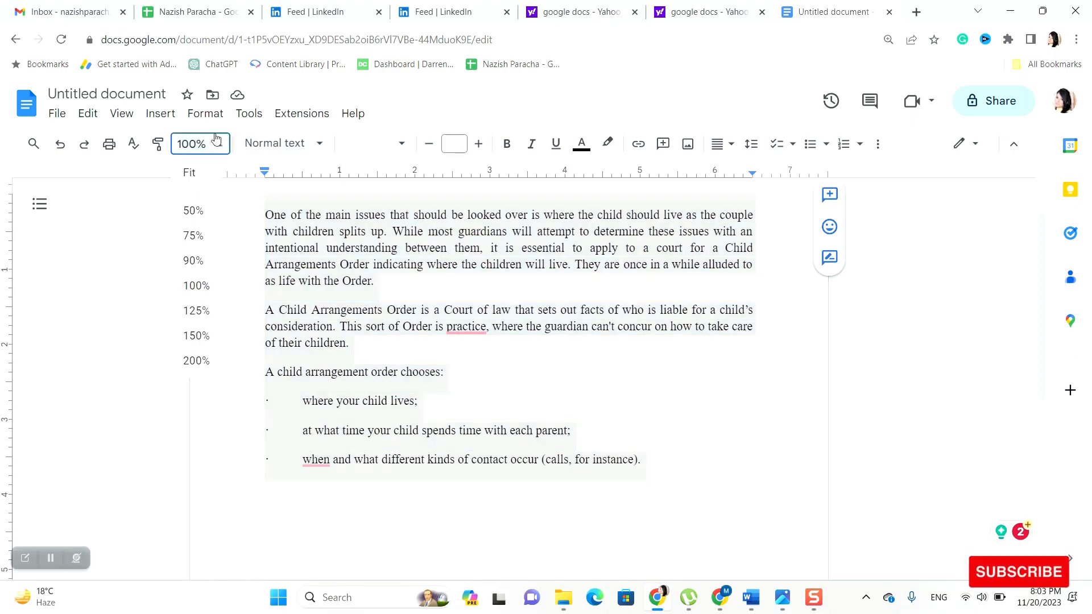
click(207, 335)
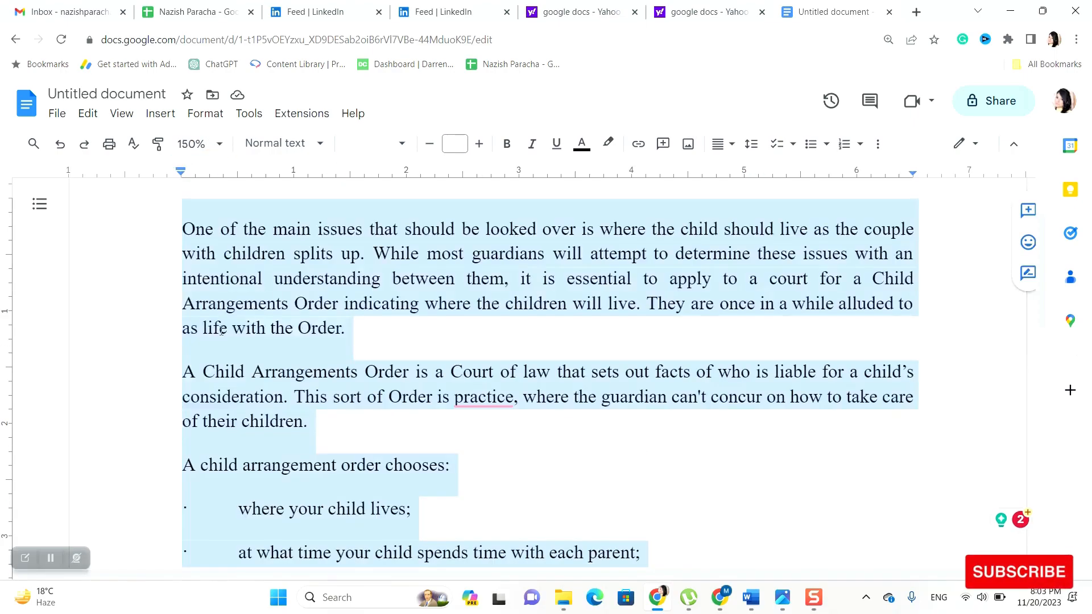
click(222, 144)
click(197, 306)
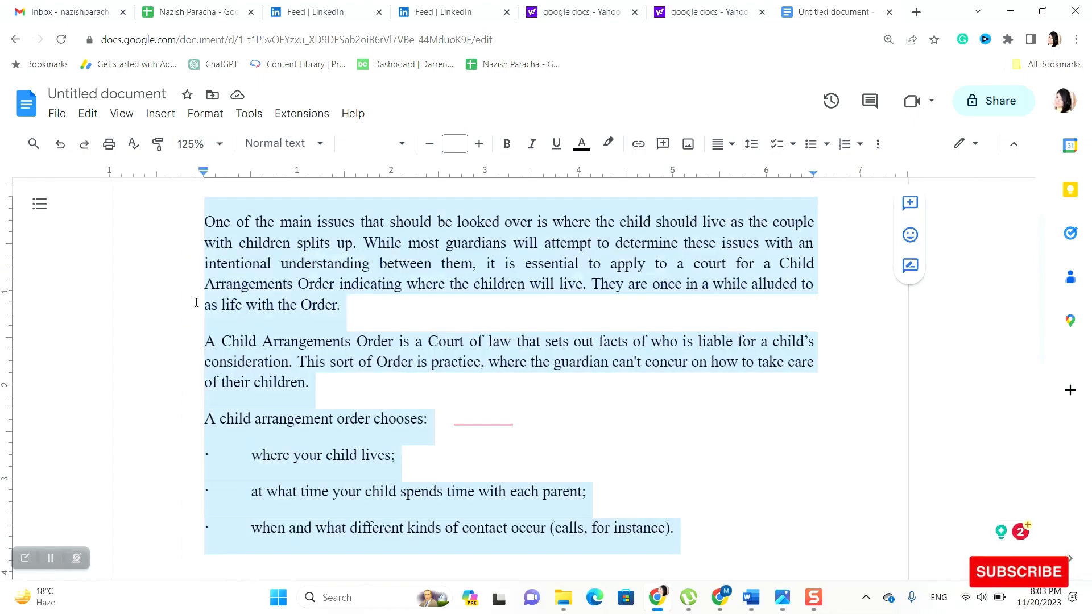
click(489, 398)
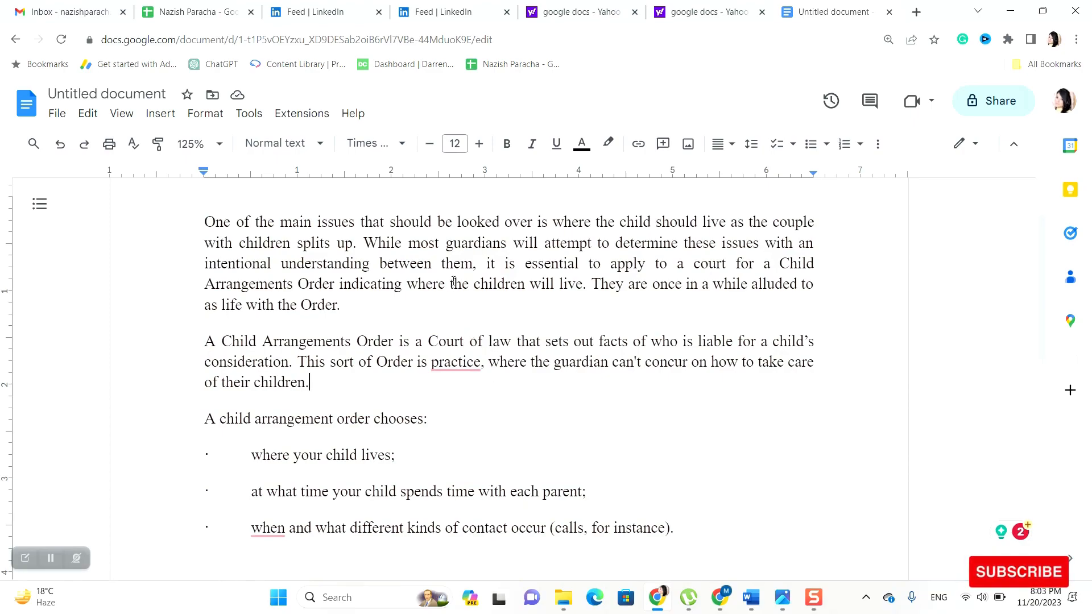
drag(196, 219, 404, 419)
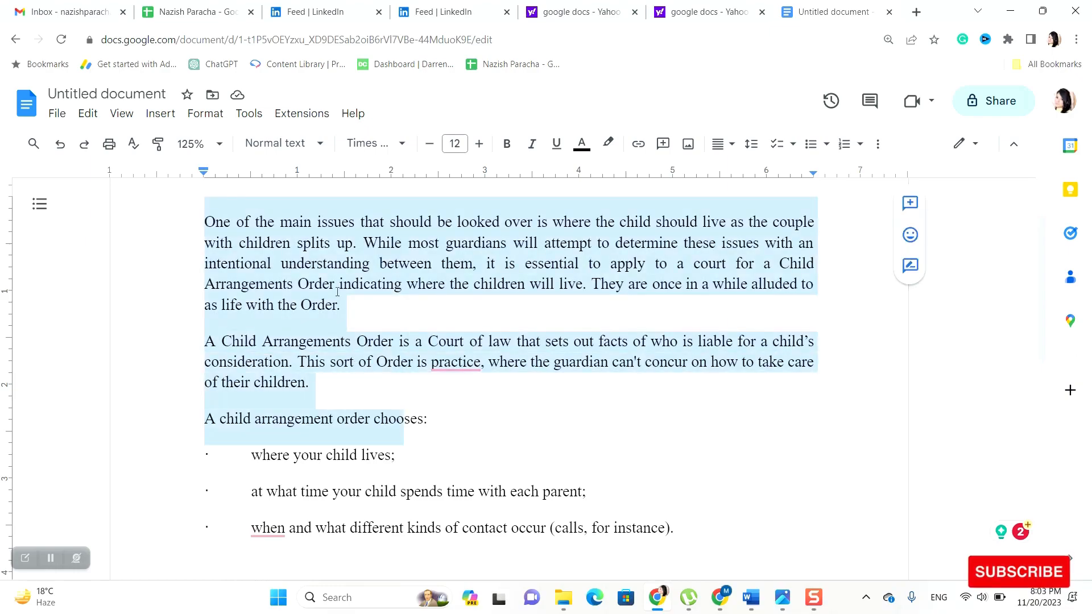
Apply the Title style to the selected opening paragraphs
click(319, 145)
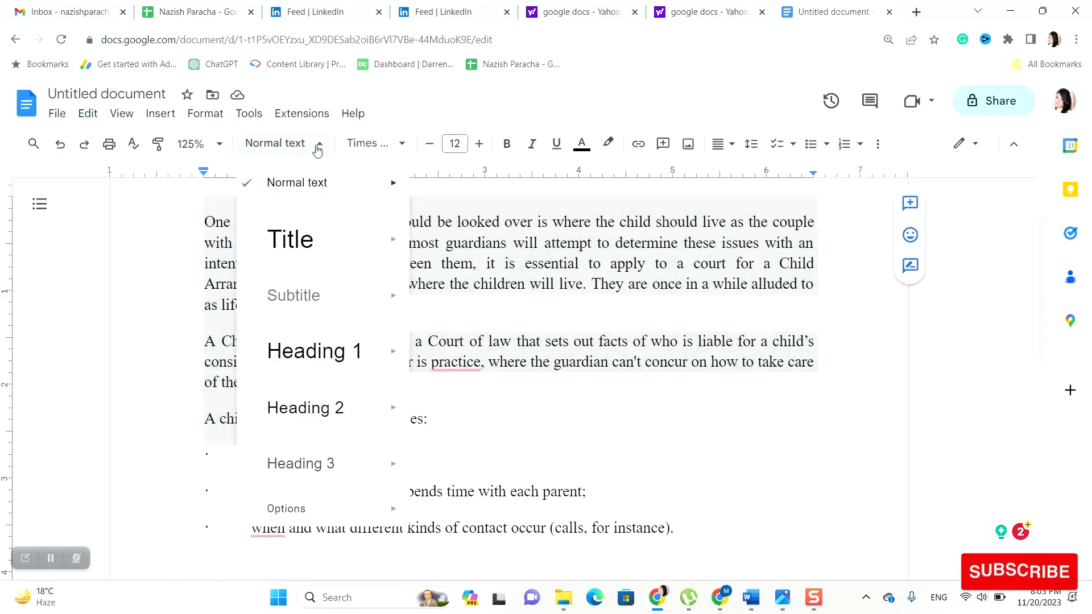
mouse_move(314, 195)
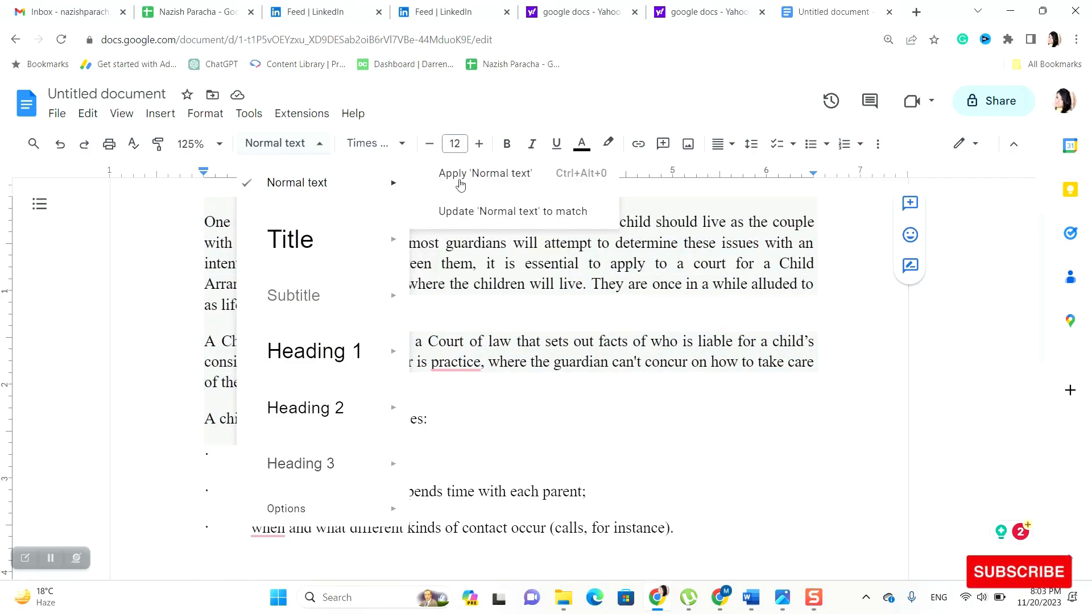
mouse_move(321, 268)
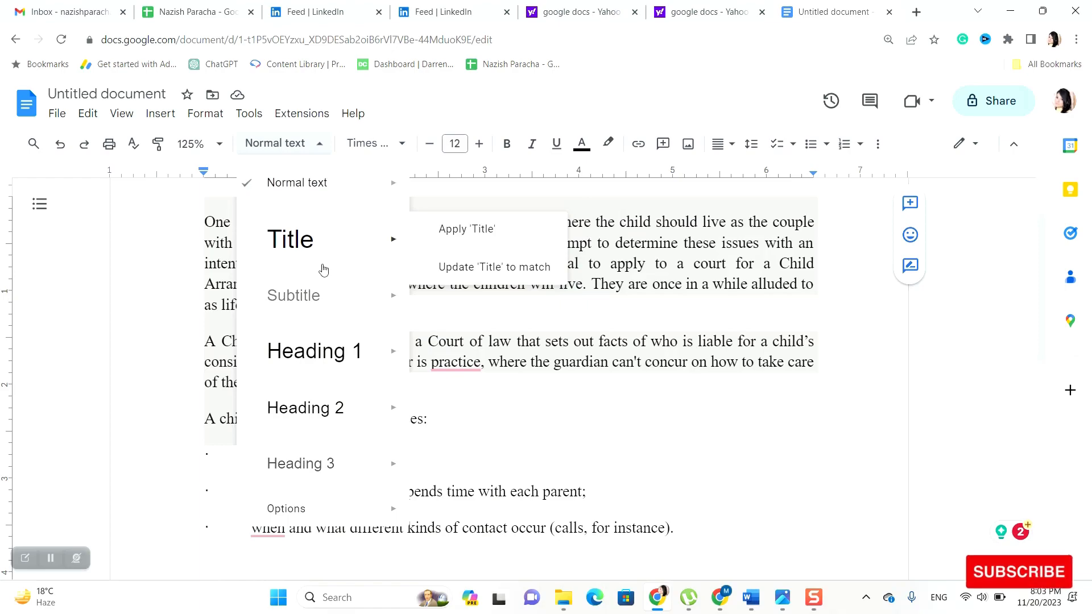
click(444, 229)
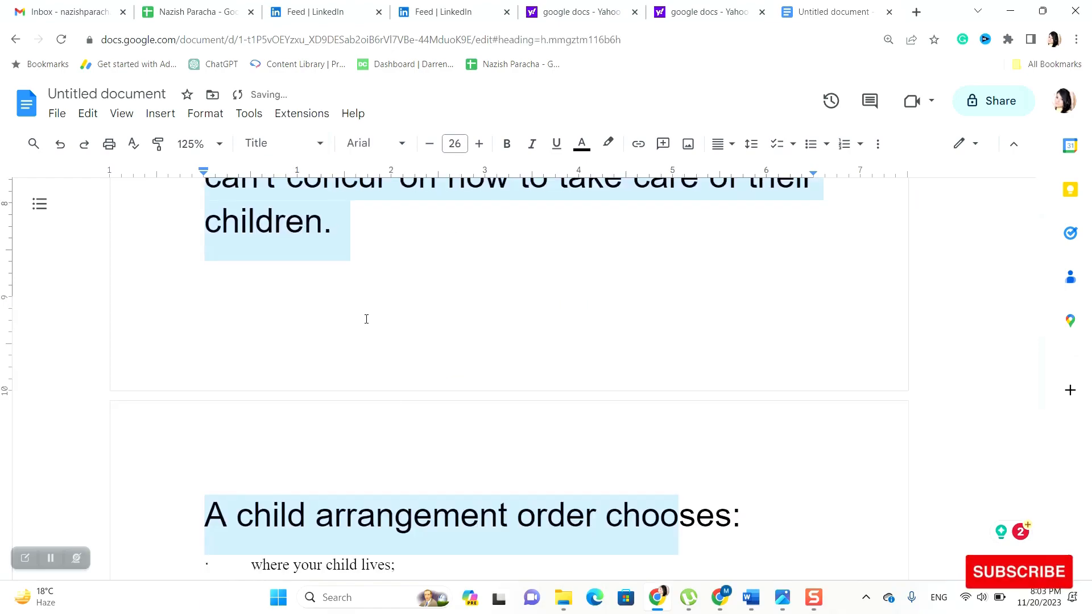
Reset the paragraph styles to their defaults from the style dropdown
scroll(366, 320, up, 12)
click(354, 285)
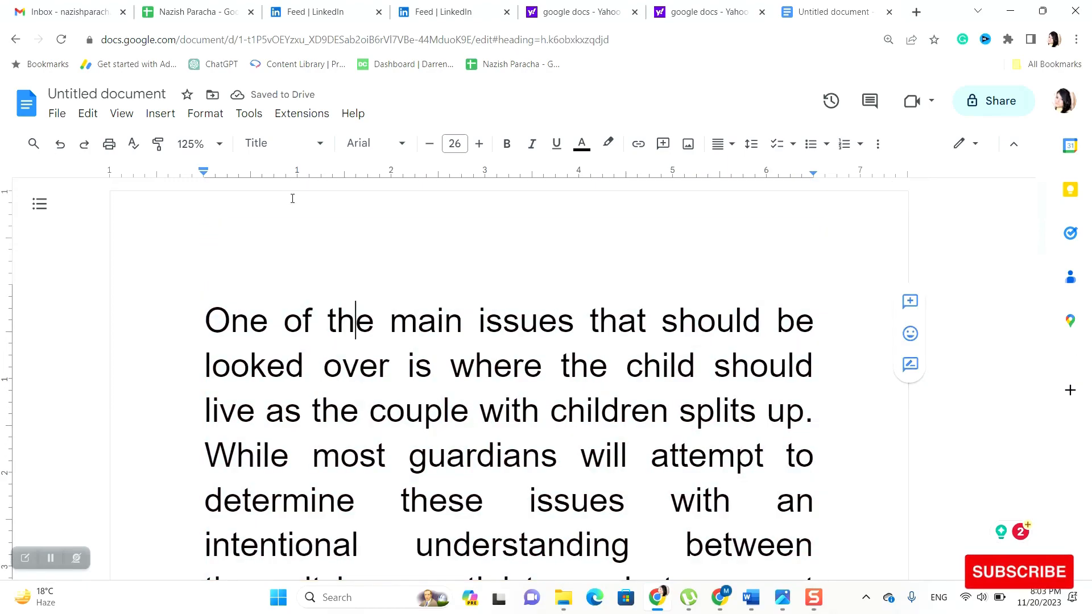
click(320, 143)
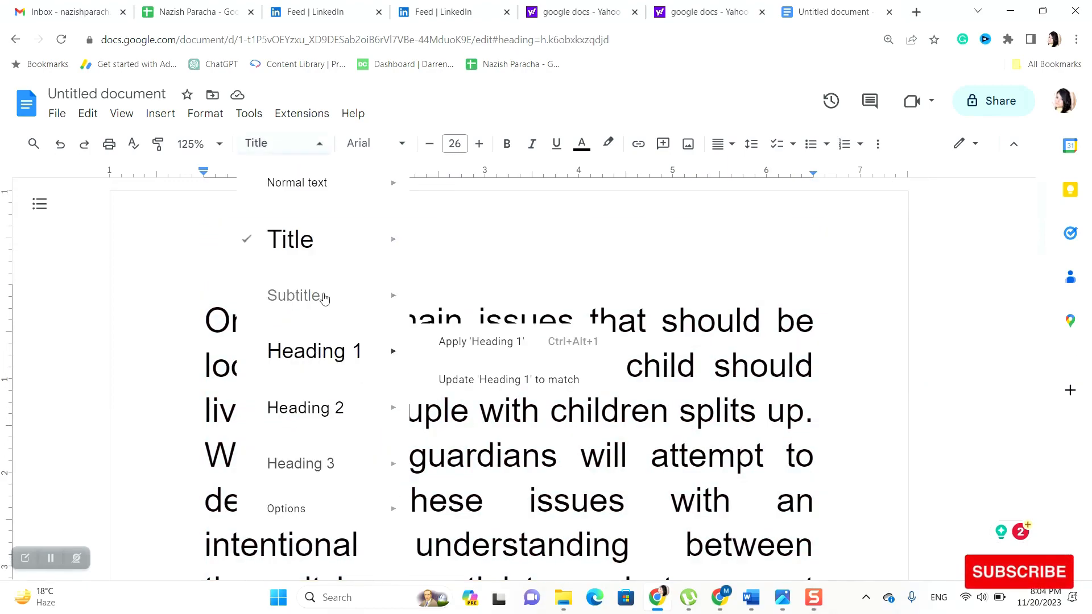
mouse_move(324, 298)
mouse_move(341, 509)
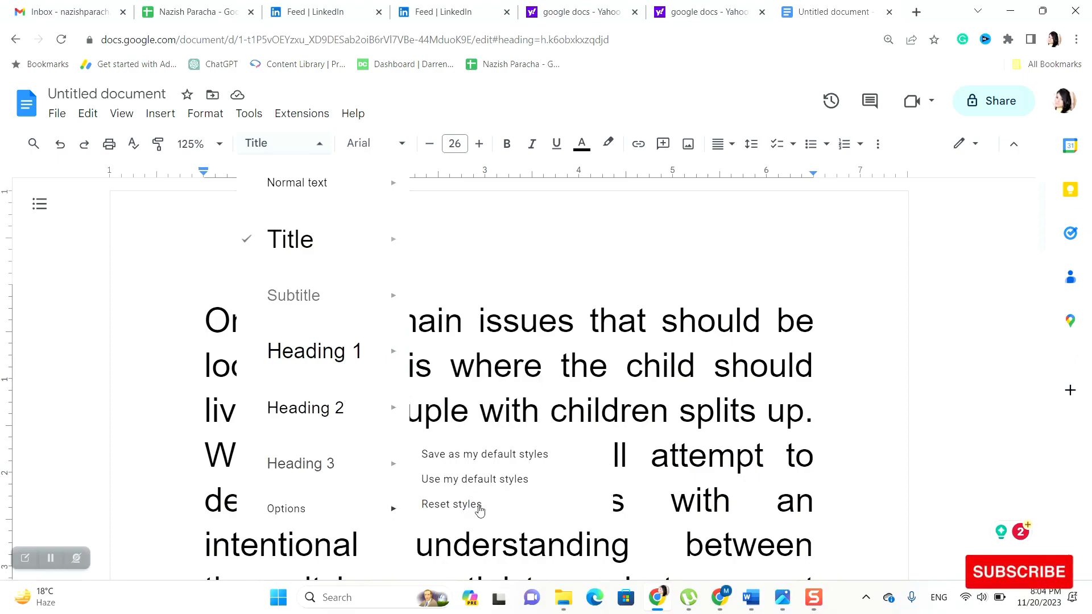
click(478, 295)
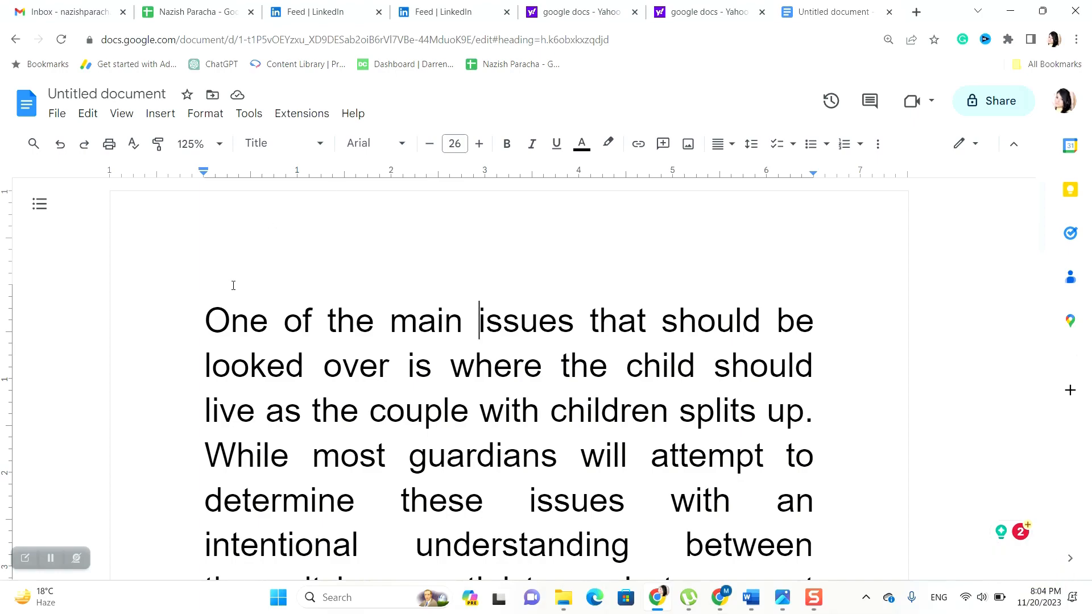
Browse the font list without changing Arial, and raise the font size from 26 to 27
click(204, 313)
key(shift+Right)
key(Right)
key(Right)
key(Right)
key(Right)
key(Right)
key(Right)
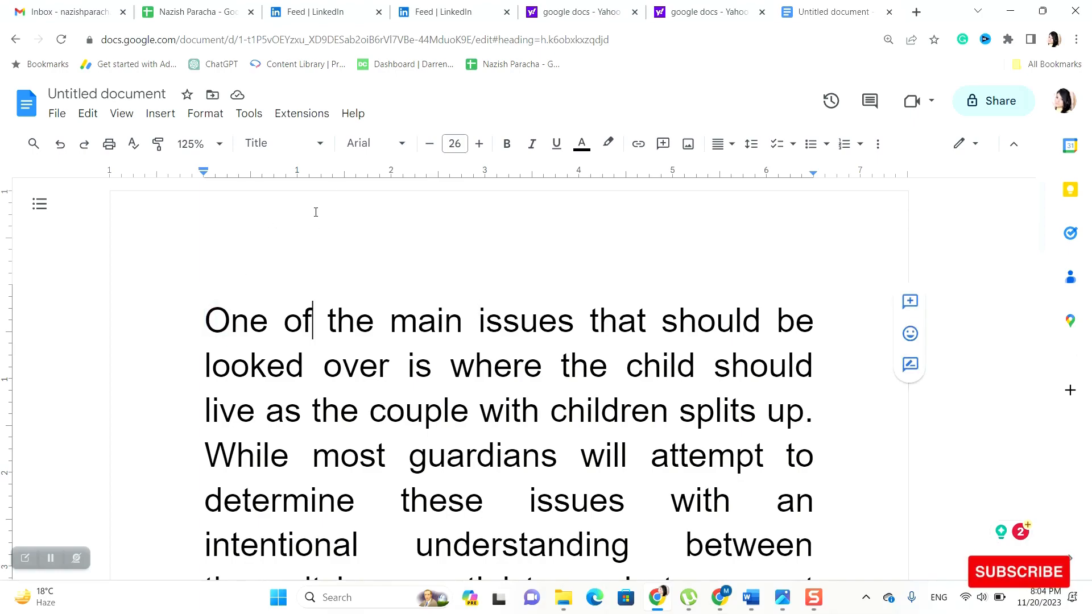
click(403, 144)
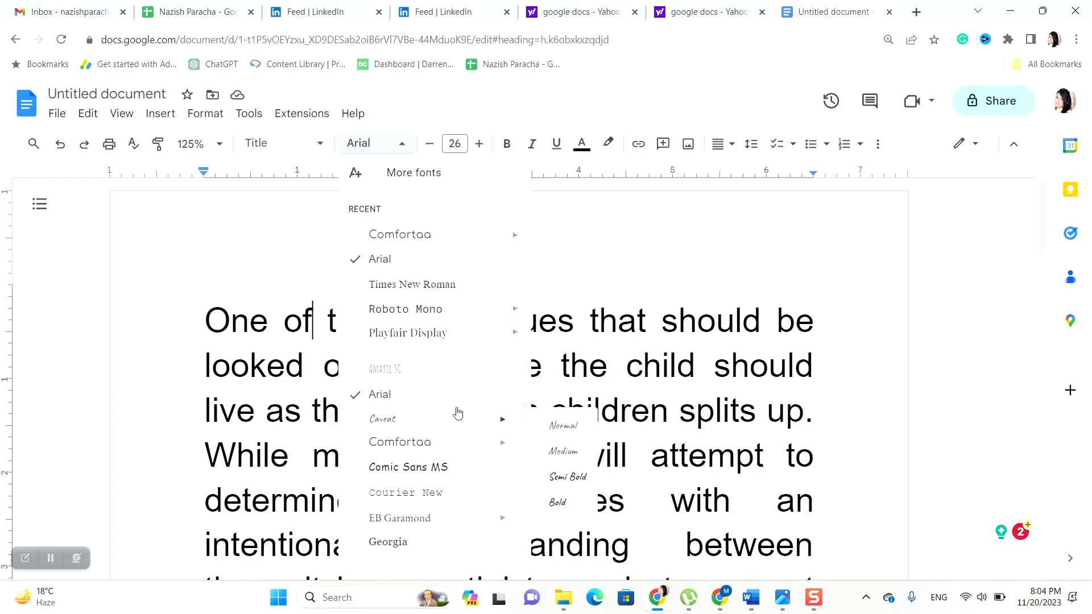
scroll(455, 415, down, 3)
scroll(448, 464, down, 3)
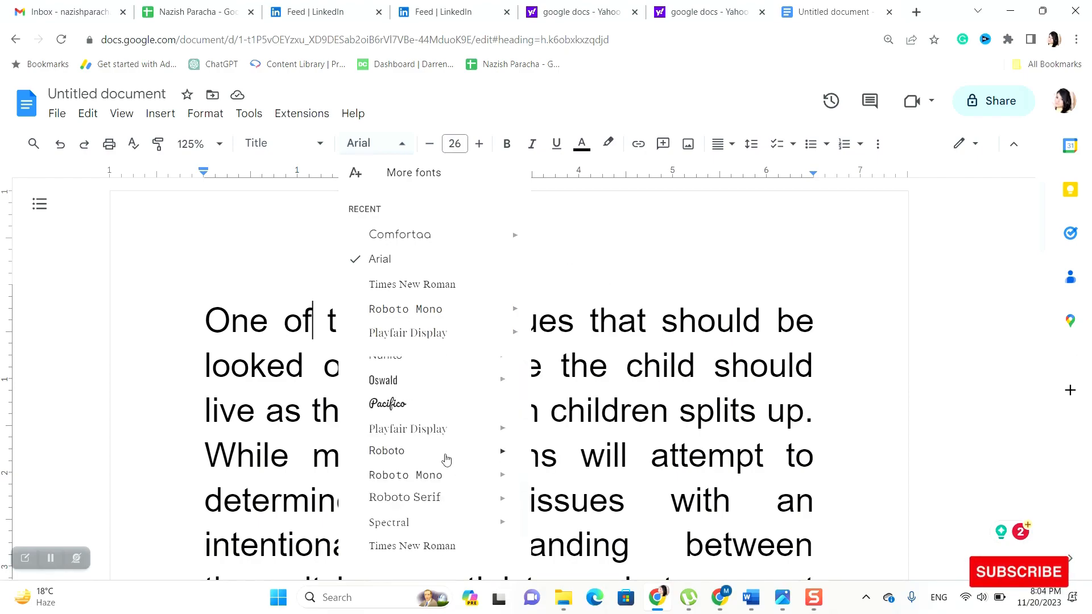
scroll(446, 460, down, 2)
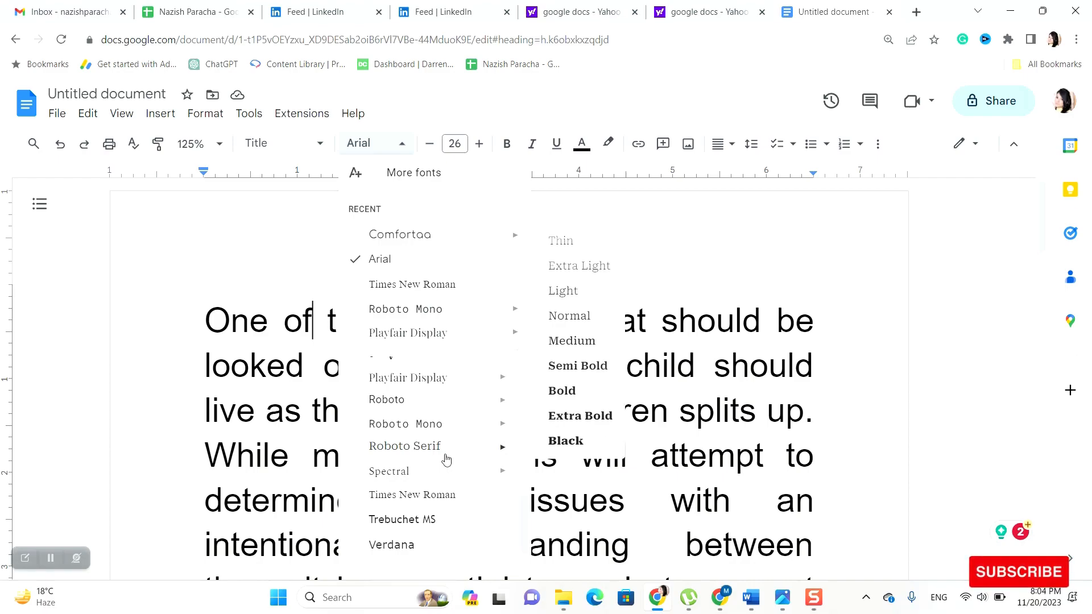
click(333, 266)
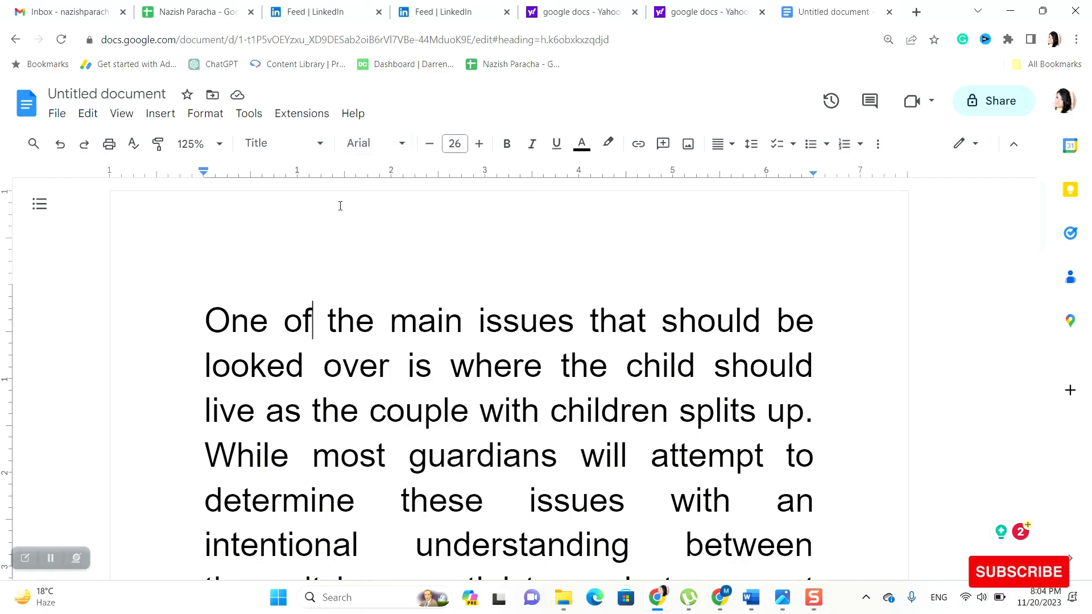
click(479, 144)
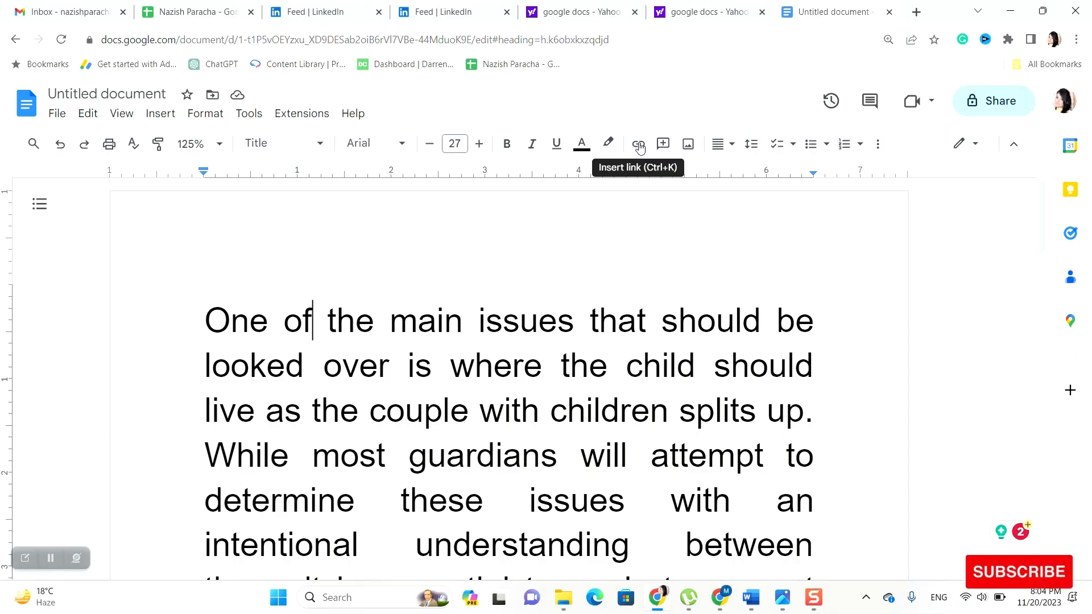
click(217, 320)
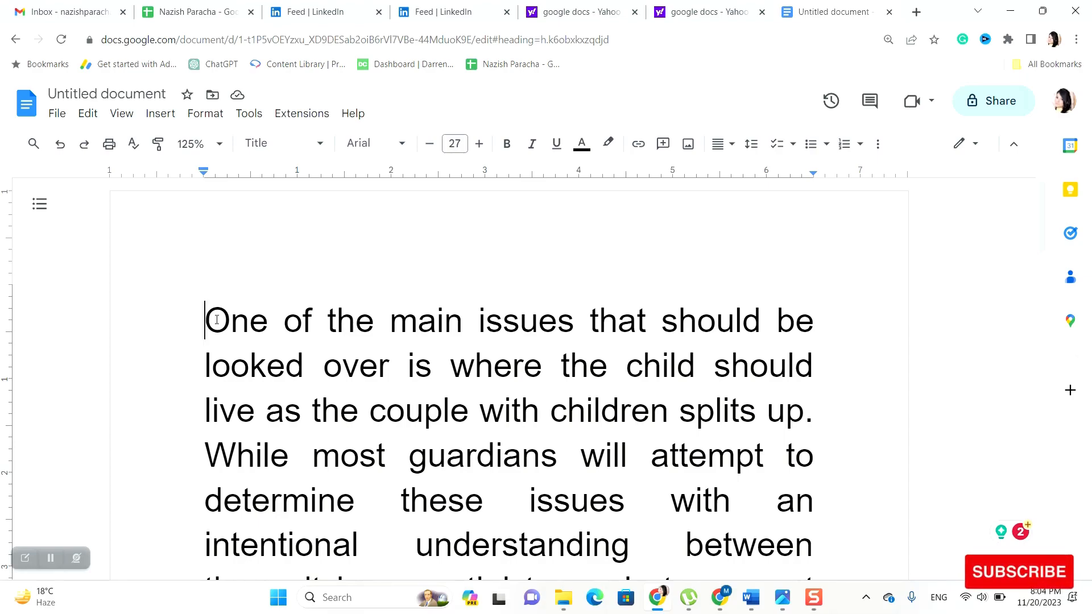
Change the first paragraph to Normal text
shift+click(303, 366)
click(320, 142)
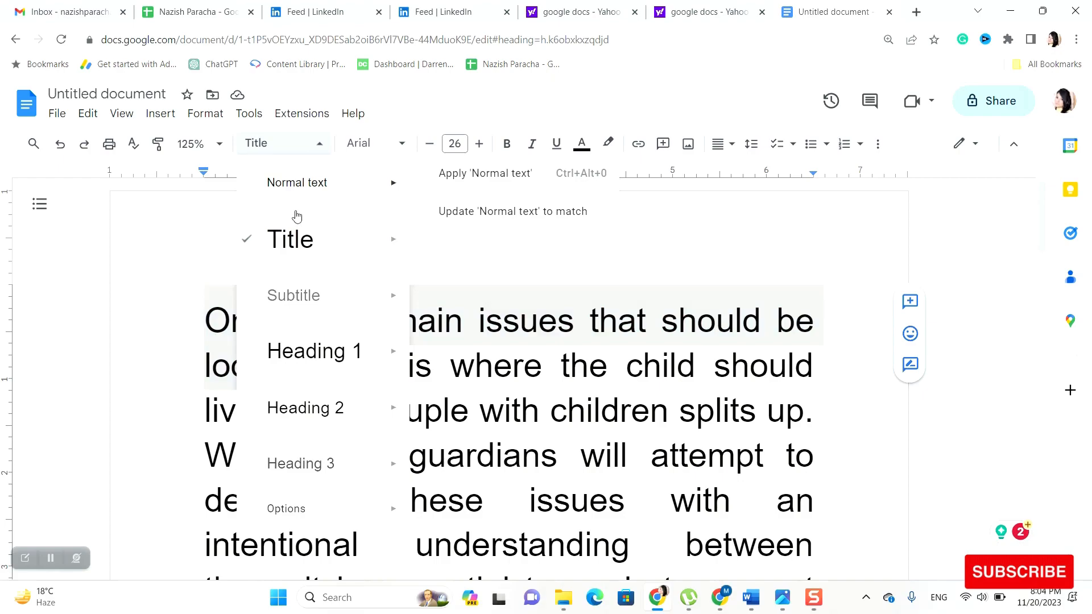
click(466, 173)
click(463, 244)
scroll(273, 307, down, 5)
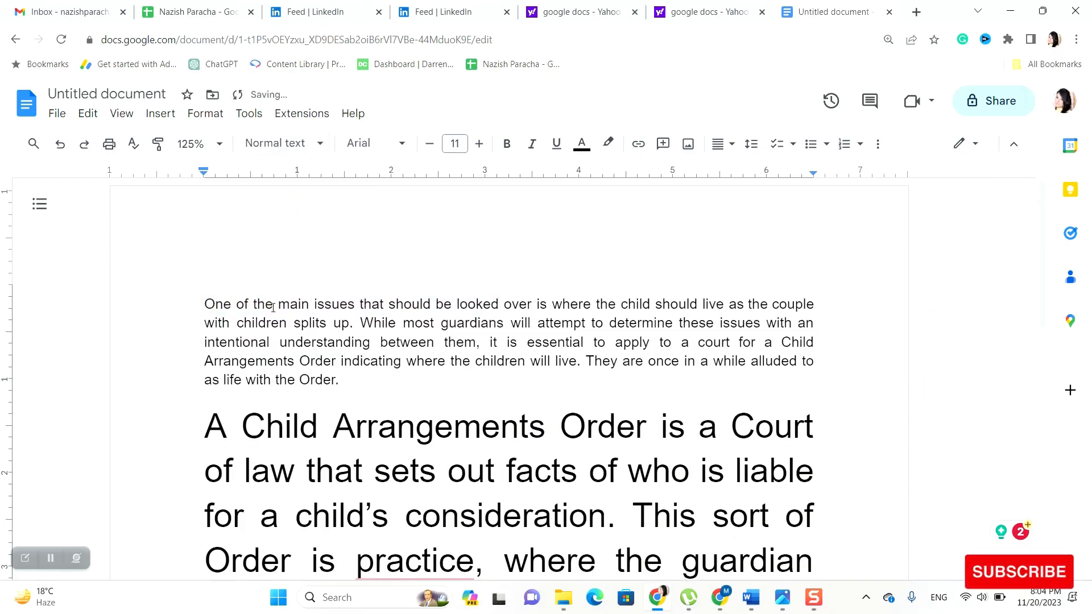
scroll(228, 266, up, 1)
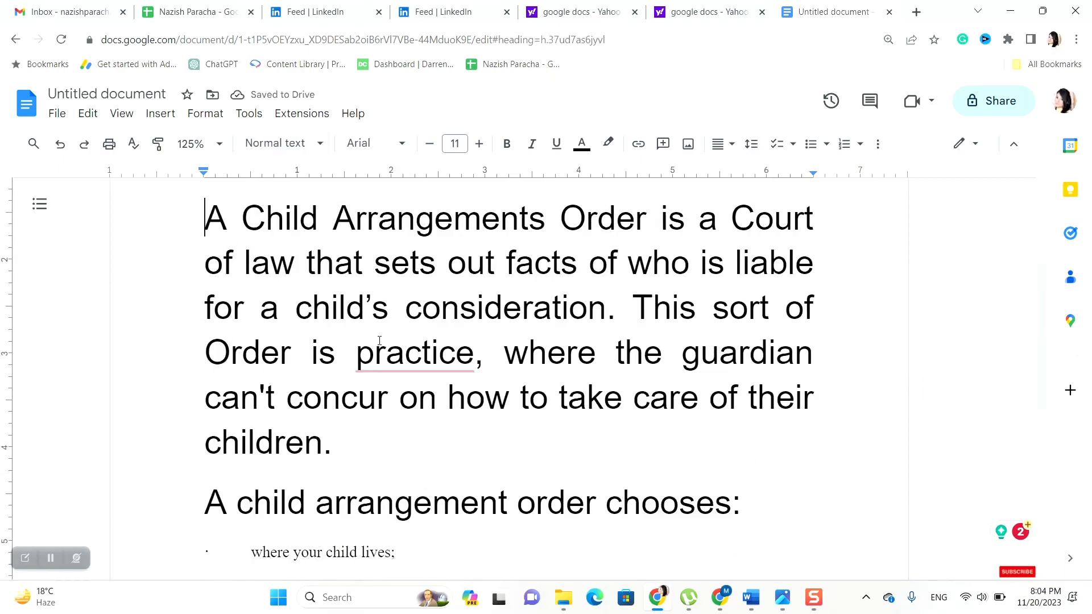
Make the large paragraph through the 'A child arrangement order chooses:' line Normal text
shift+click(707, 463)
shift+click(744, 500)
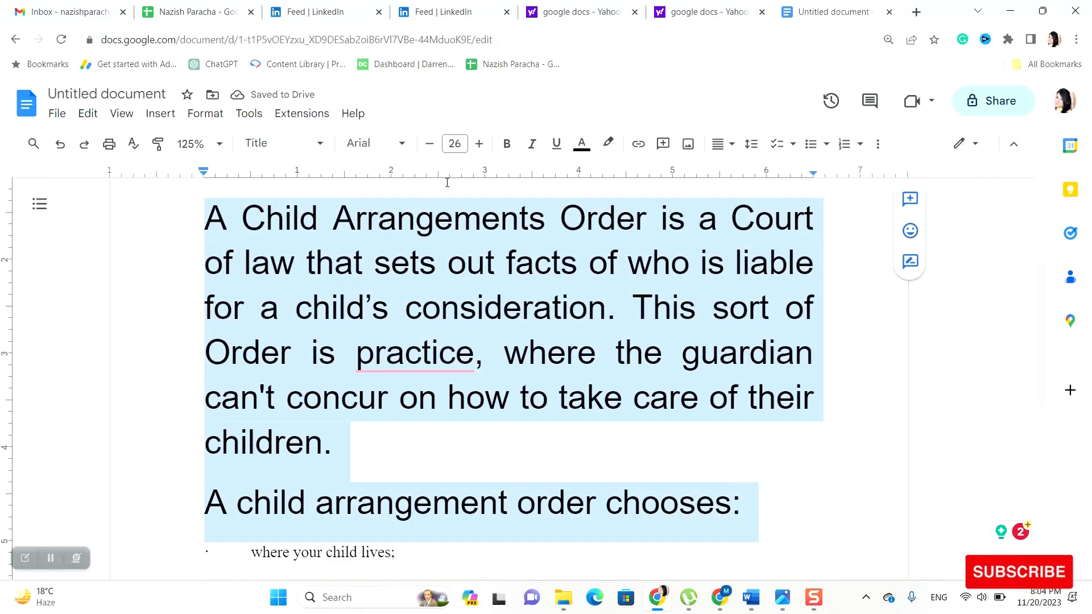
click(321, 145)
click(293, 181)
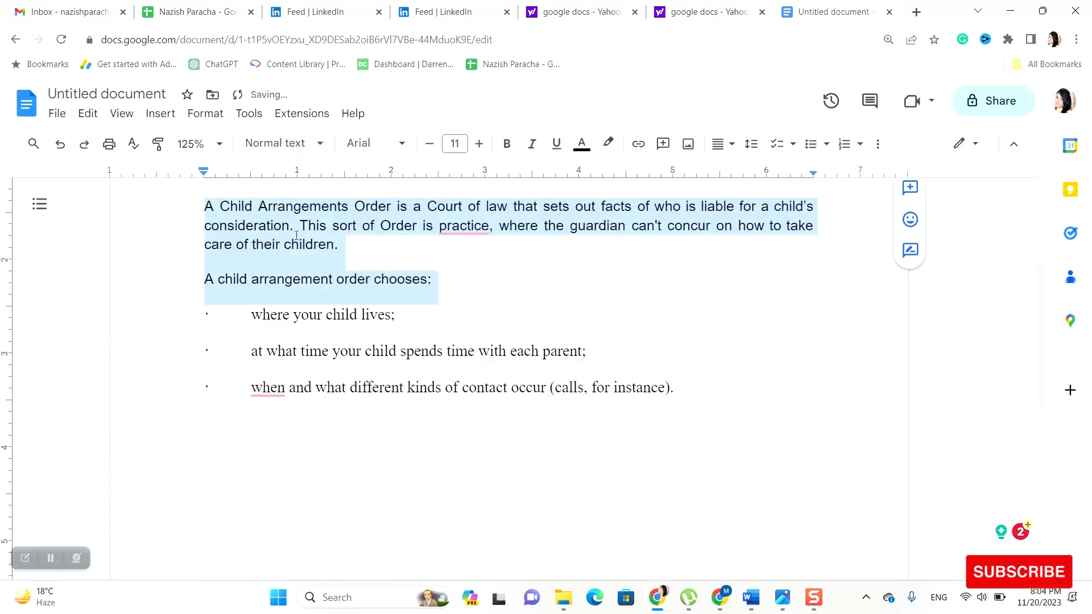
click(500, 304)
scroll(499, 310, up, 3)
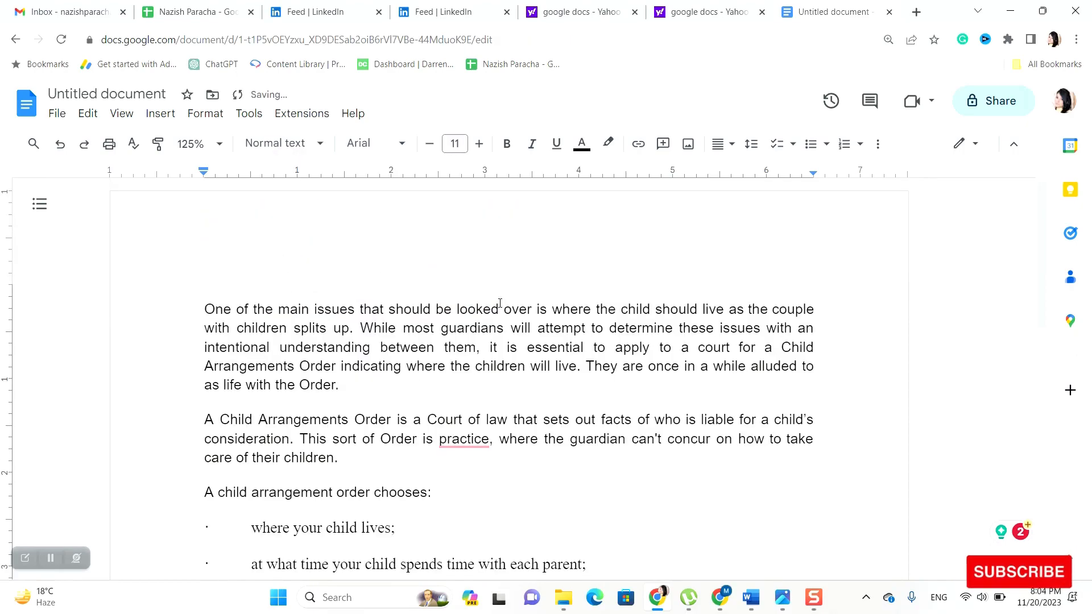
scroll(499, 310, down, 1)
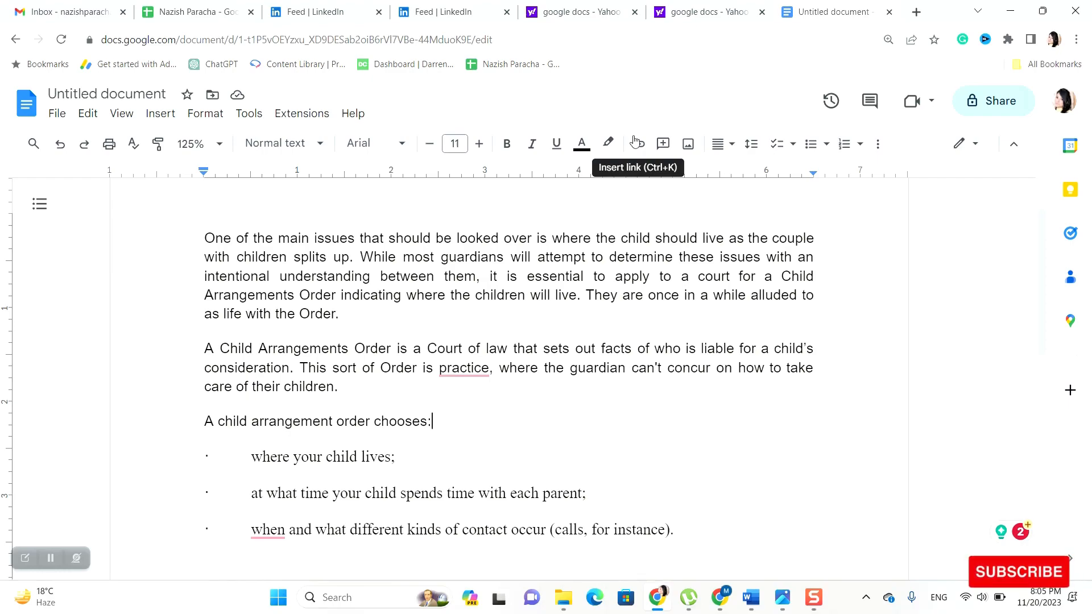
Look at the Insert link box, then start a comment on the word 'chooses'
click(635, 143)
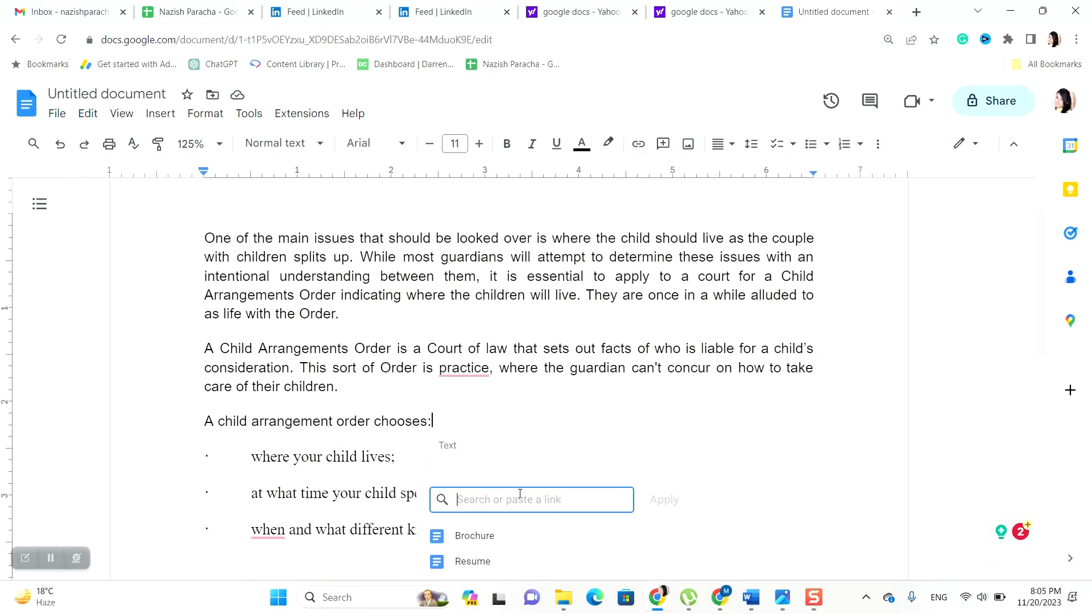
scroll(521, 499, down, 1)
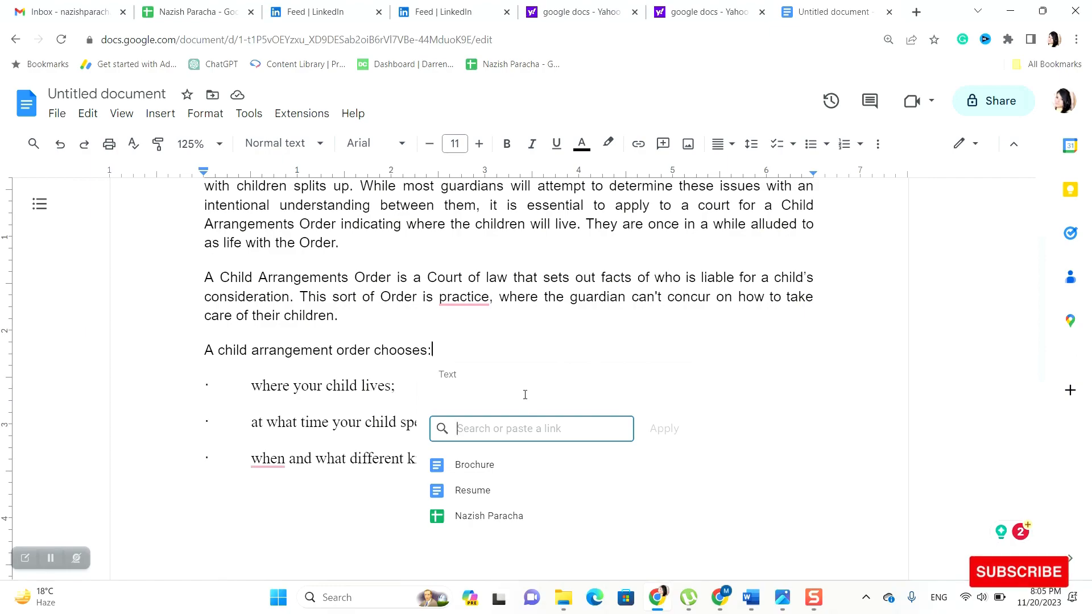
click(666, 146)
click(666, 146)
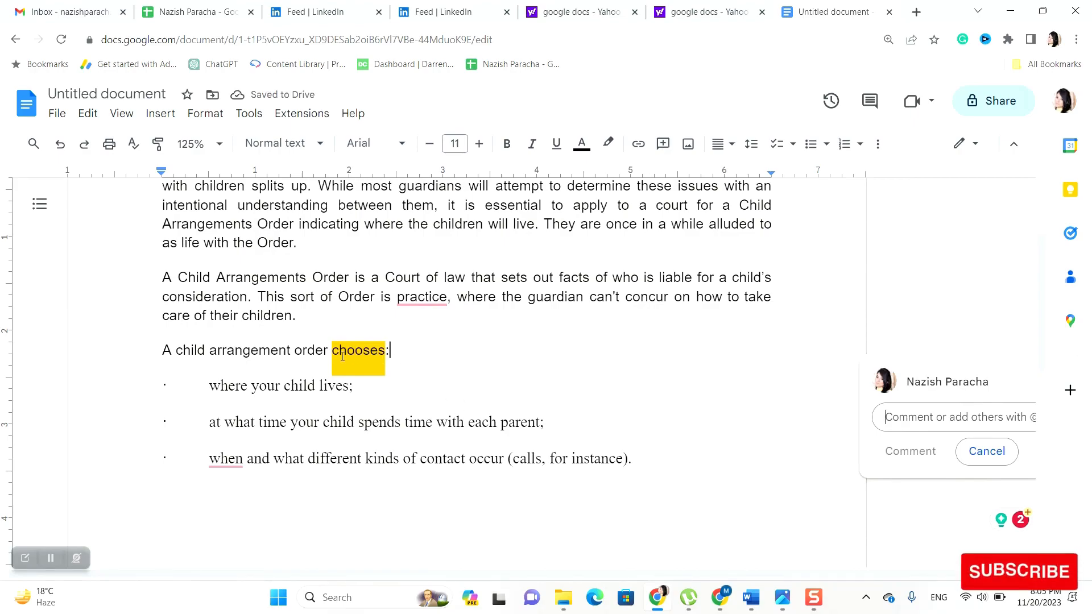
Discard the draft comment and give the 'A Child Arrangements Order…' paragraph 1.5 line spacing
click(413, 354)
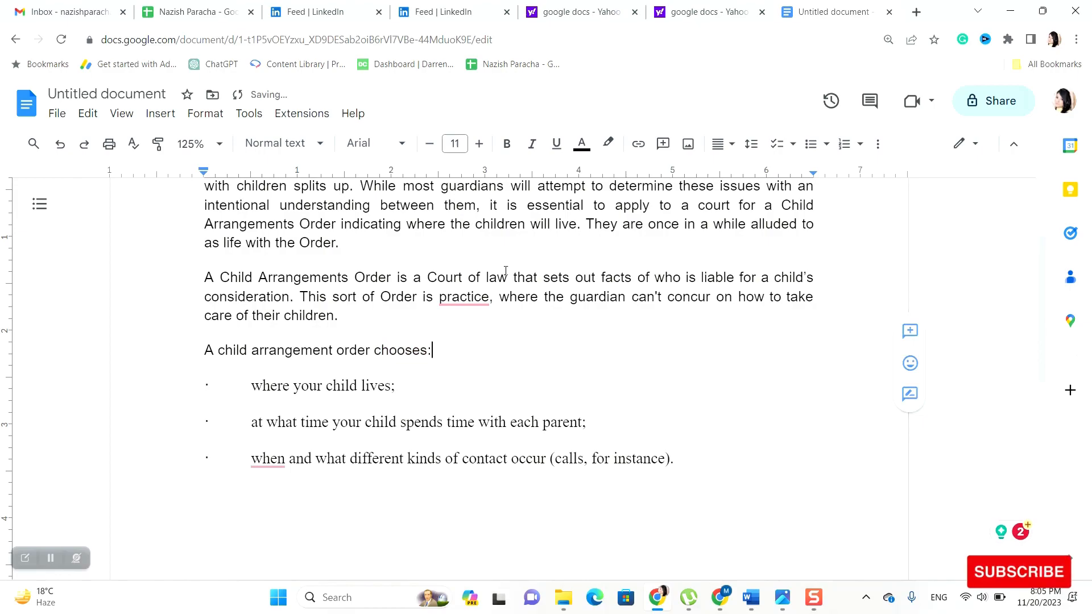
click(735, 144)
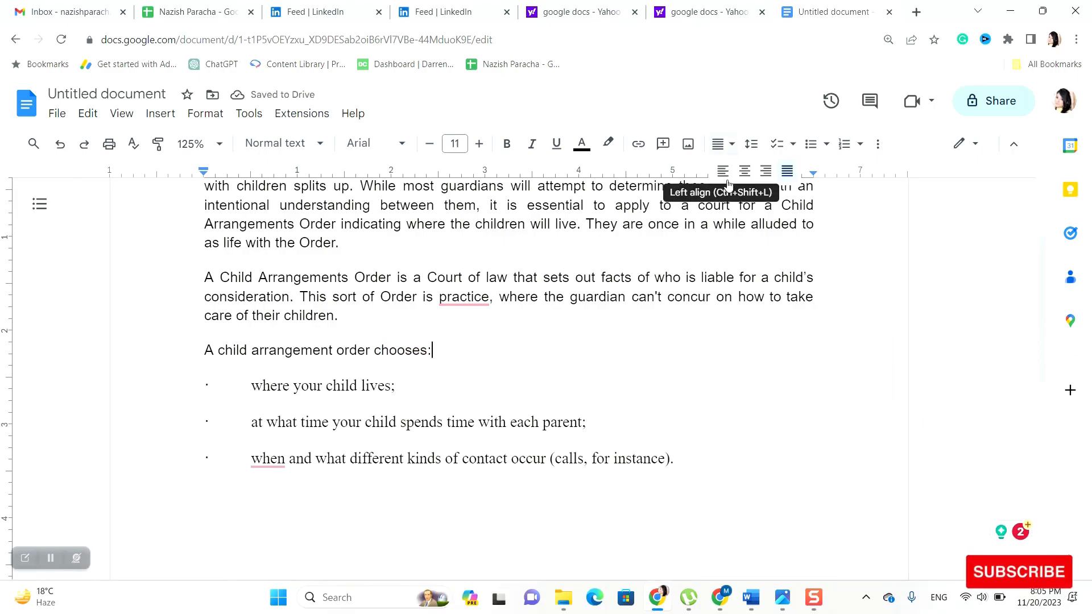
click(694, 319)
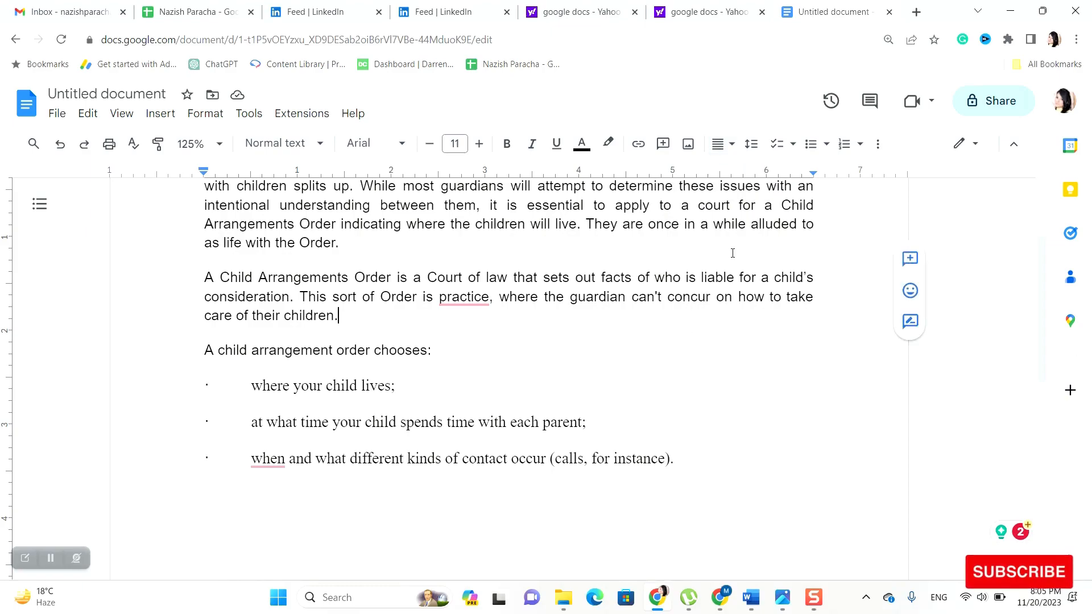
click(752, 144)
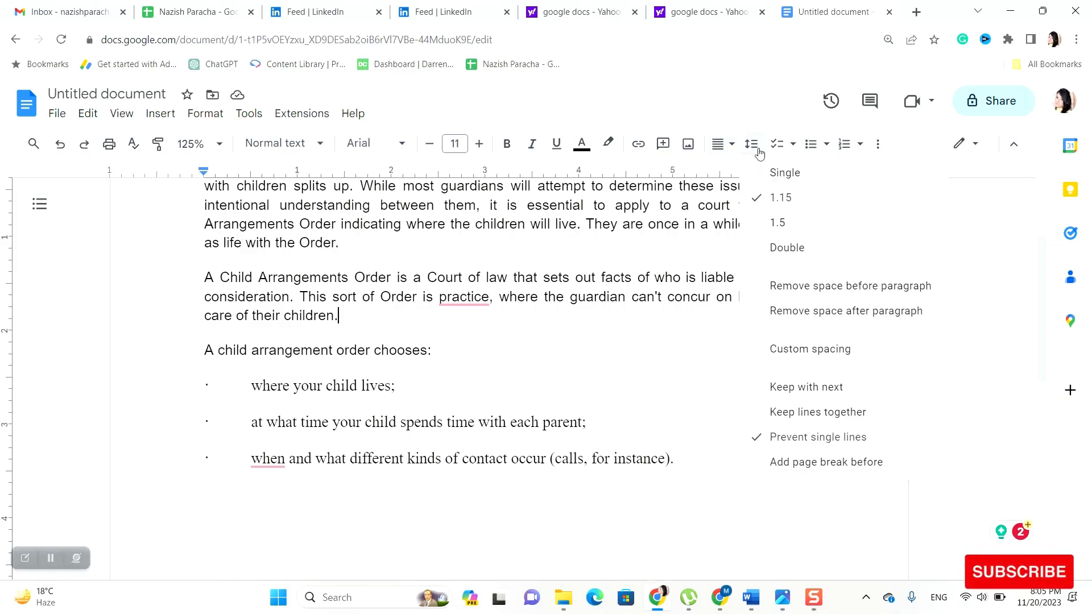
click(765, 223)
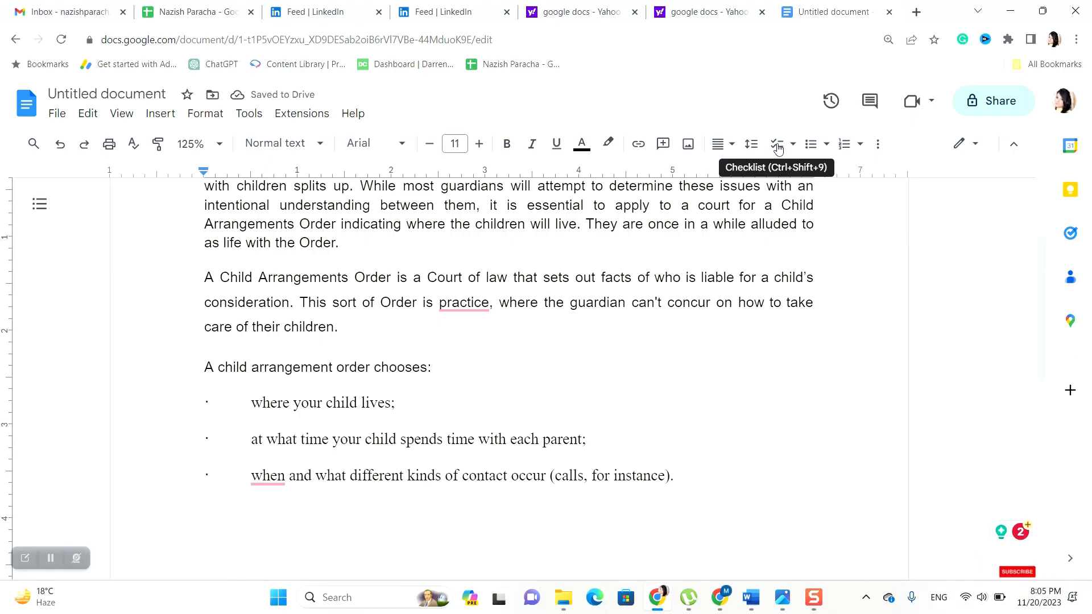
Try a checklist, then make the paragraph numbered item 1 with the default numbering style
click(778, 145)
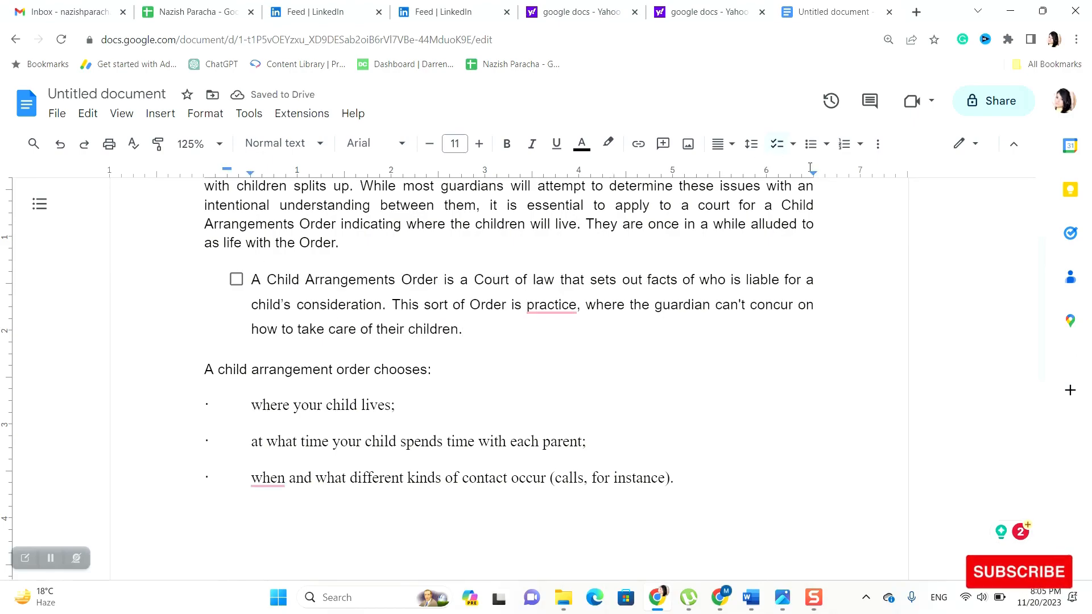
click(838, 149)
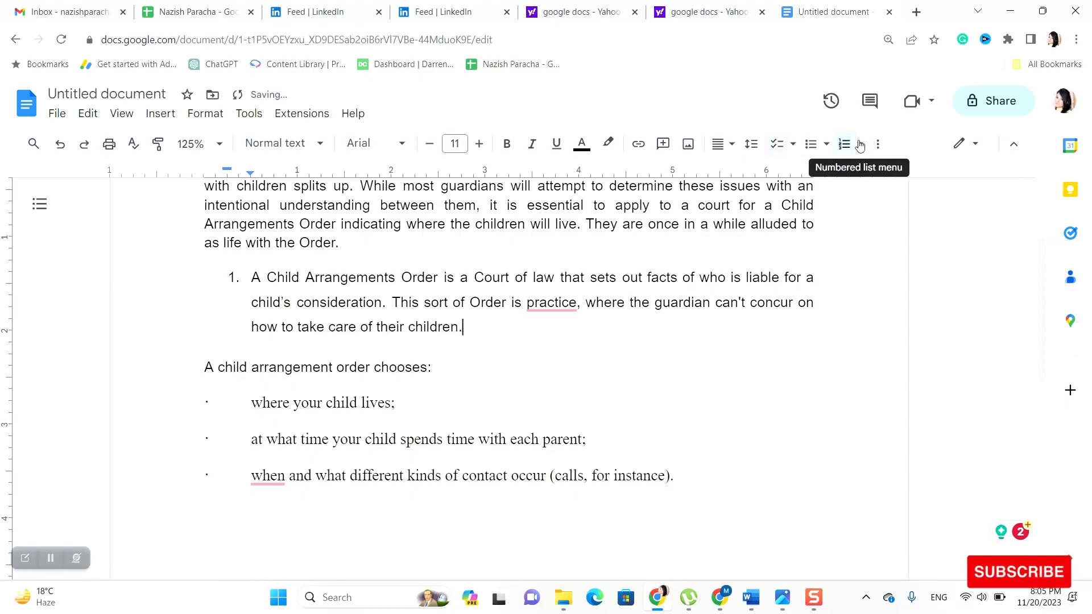
click(860, 145)
double_click(829, 331)
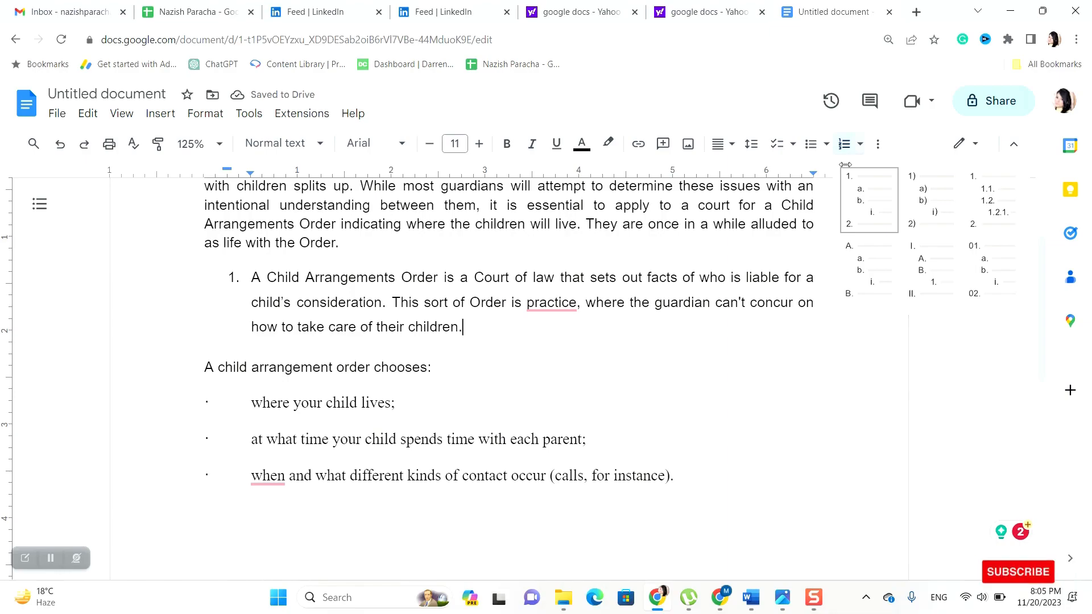
Reveal the extra toolbar buttons for indenting and clearing formatting
click(882, 152)
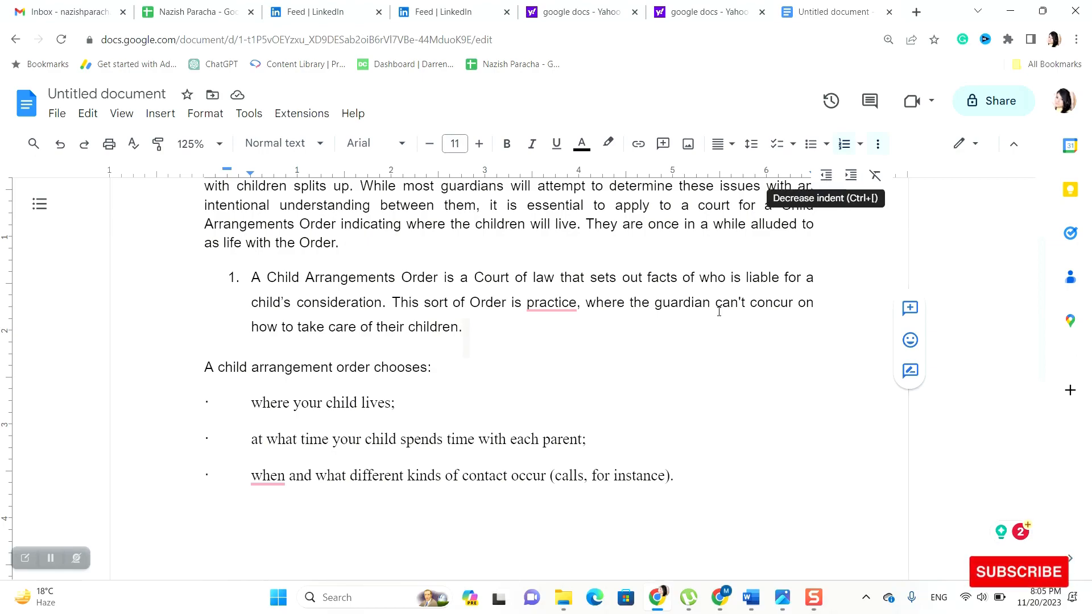
click(693, 380)
scroll(668, 383, up, 1)
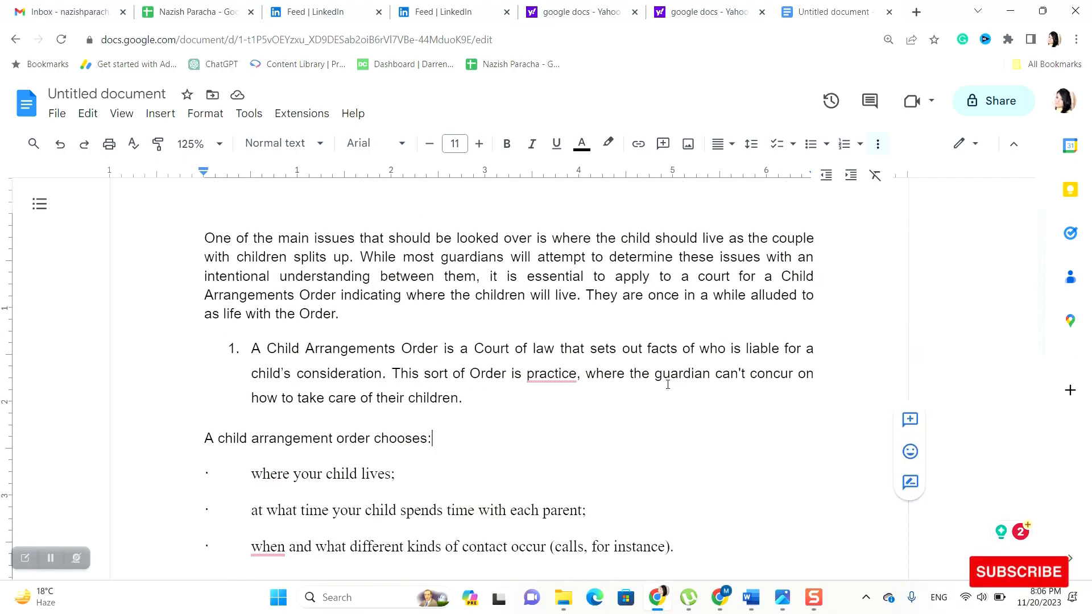
scroll(667, 385, down, 1)
scroll(668, 384, up, 1)
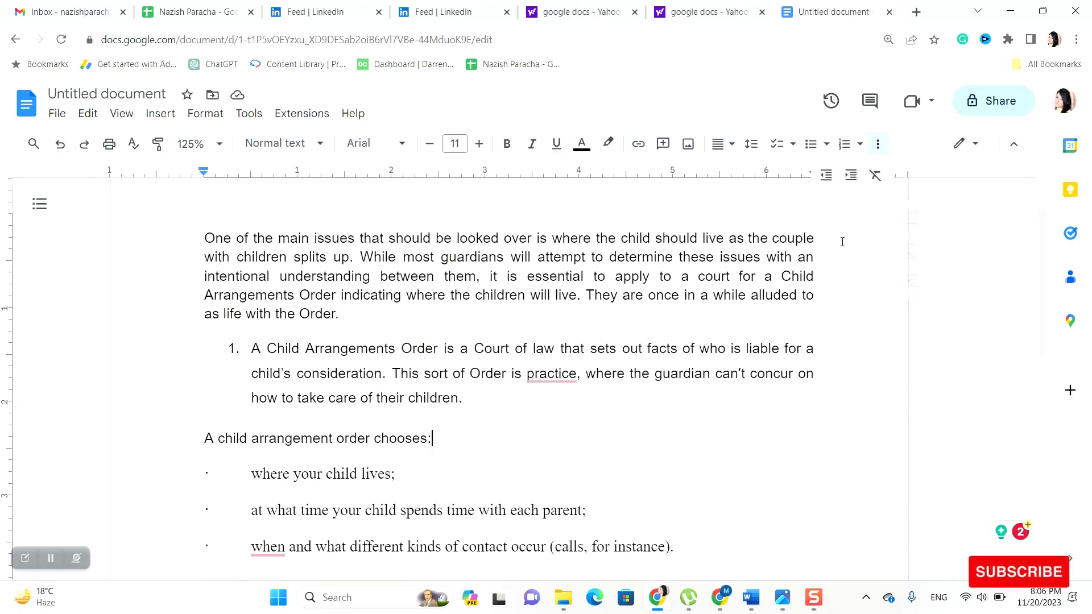
Open Calendar, then Tasks, ending on the Contacts side panel listing 8 contacts
click(1071, 146)
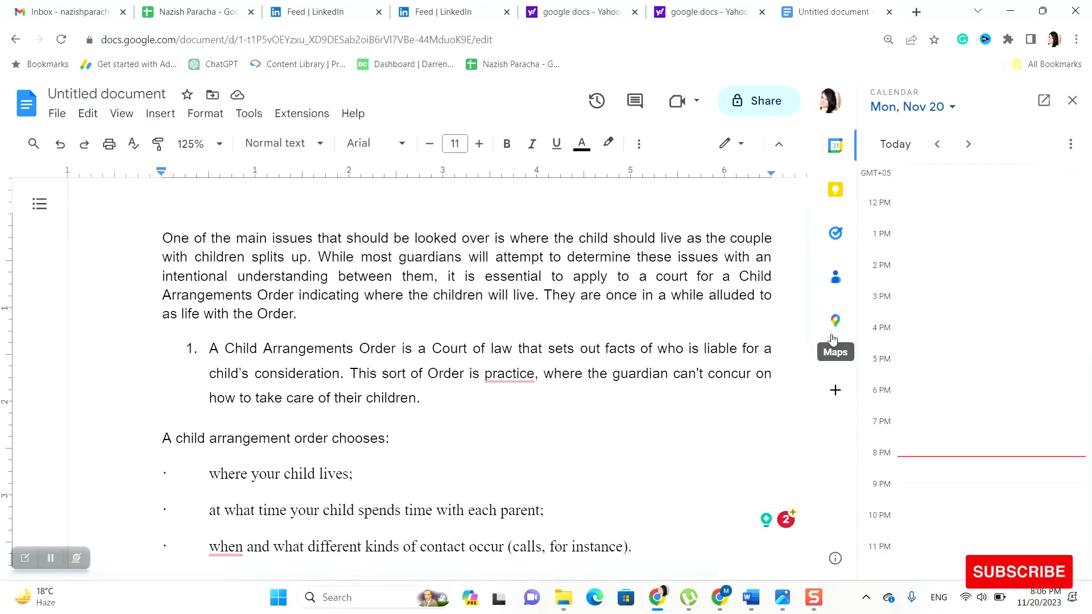
click(836, 234)
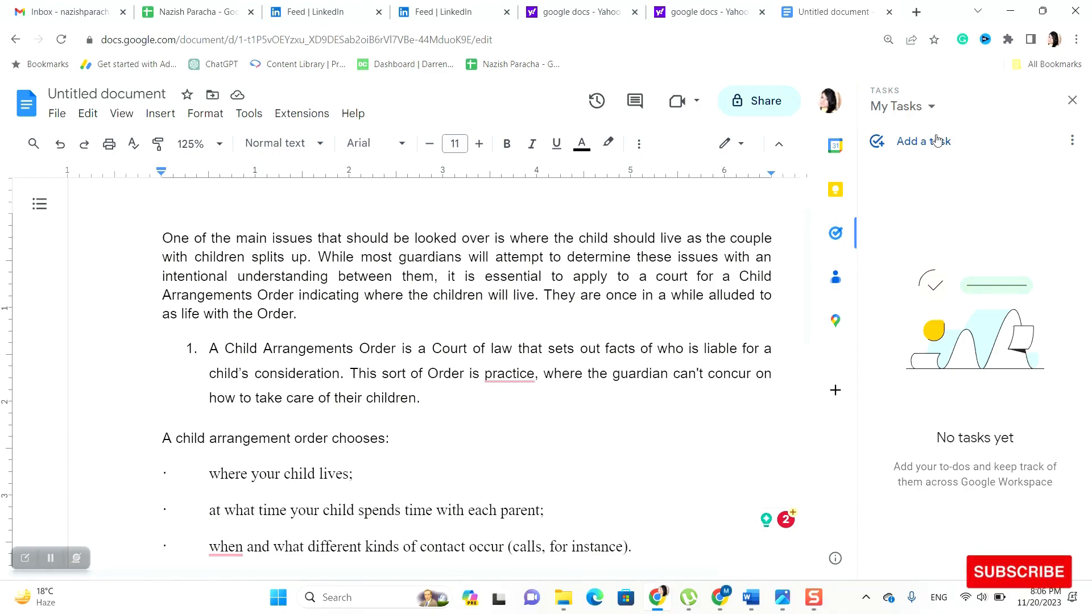
click(839, 280)
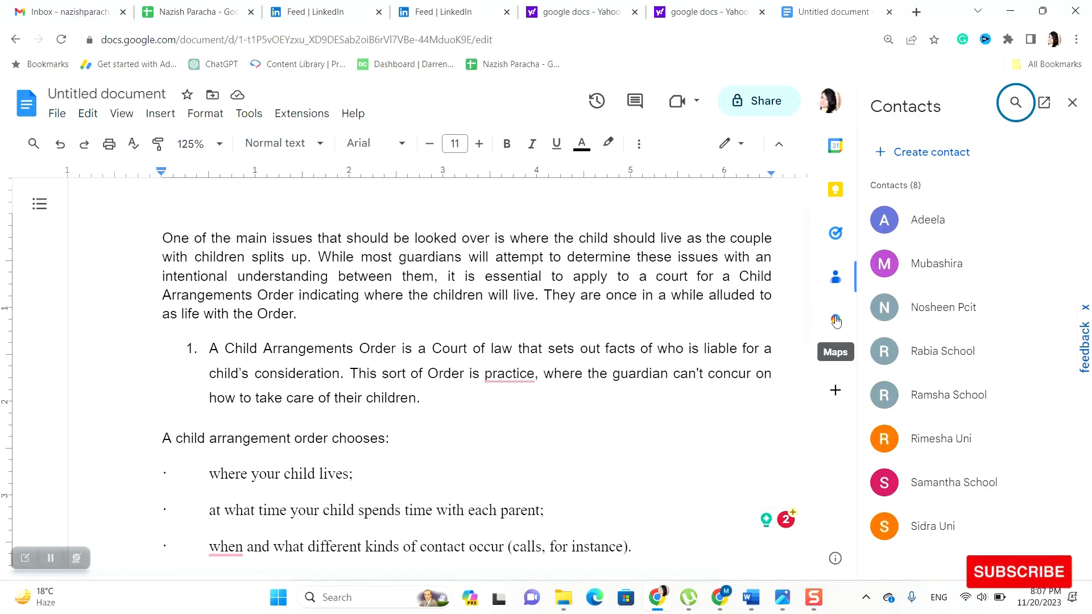
Open Get Add-ons to show the Google Workspace Marketplace filtered to apps that work with Docs
click(836, 391)
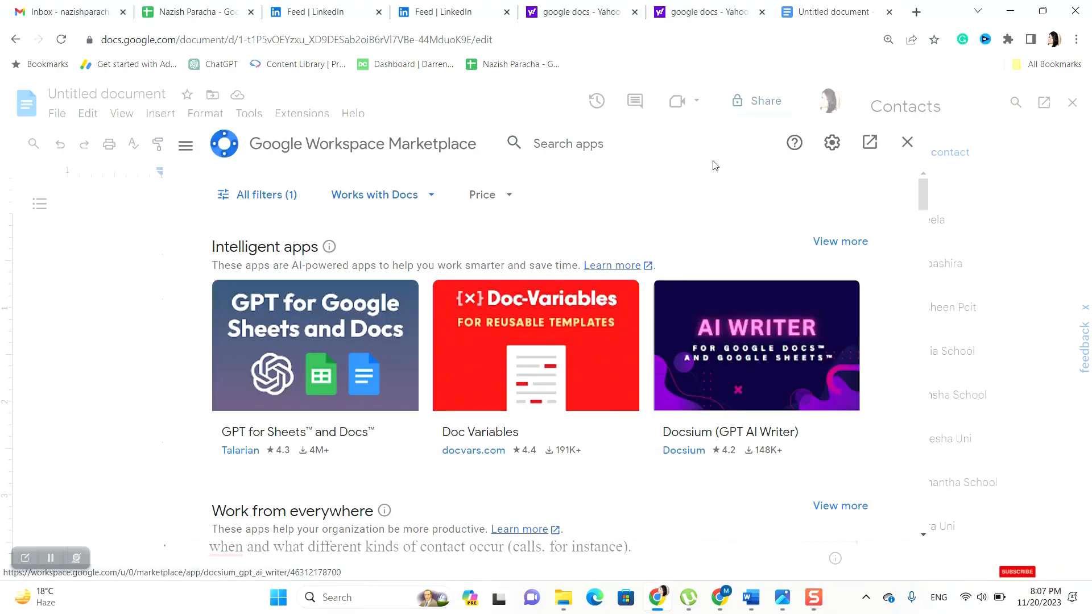
click(433, 197)
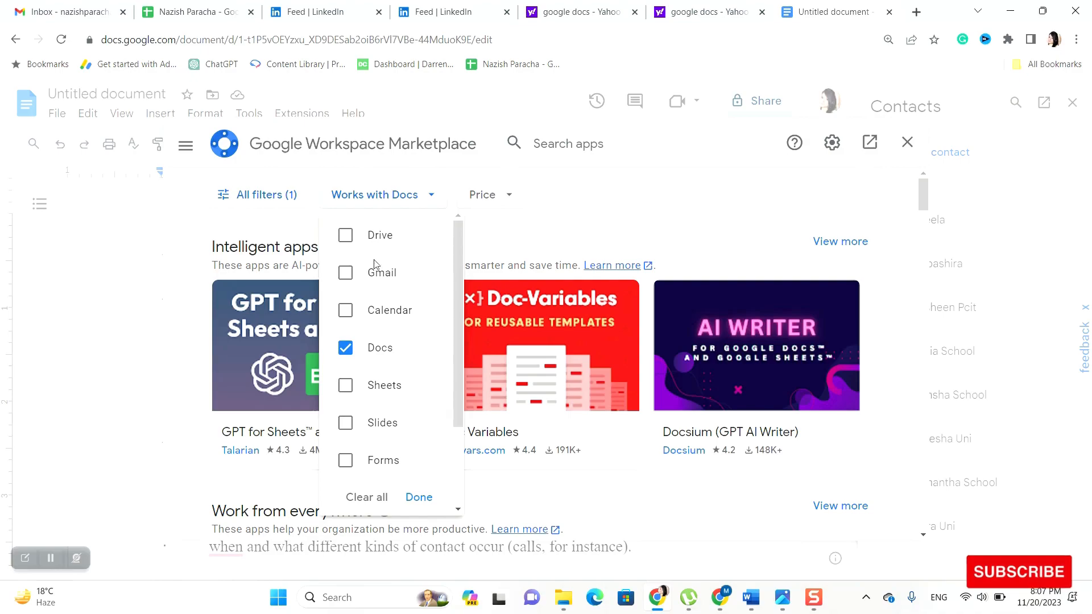
scroll(391, 438, down, 2)
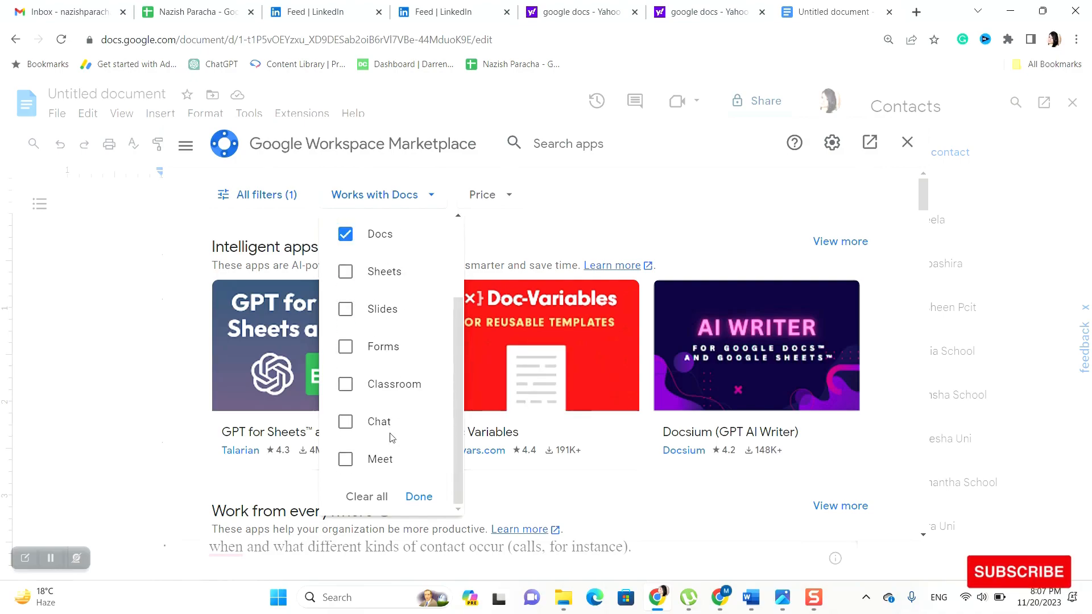
scroll(392, 425, down, 1)
scroll(392, 425, down, 3)
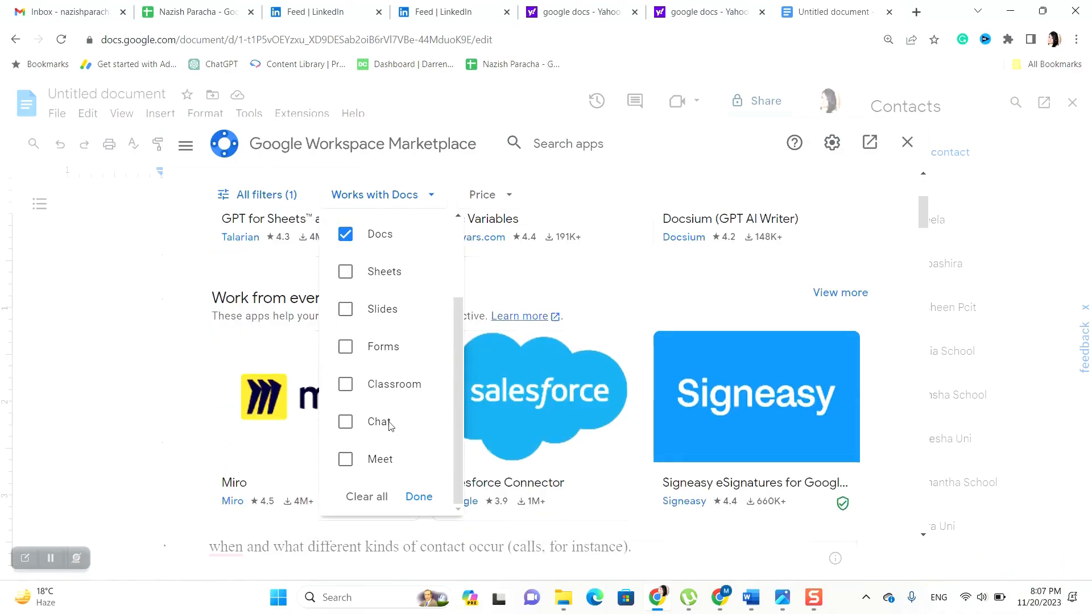
scroll(415, 479, up, 2)
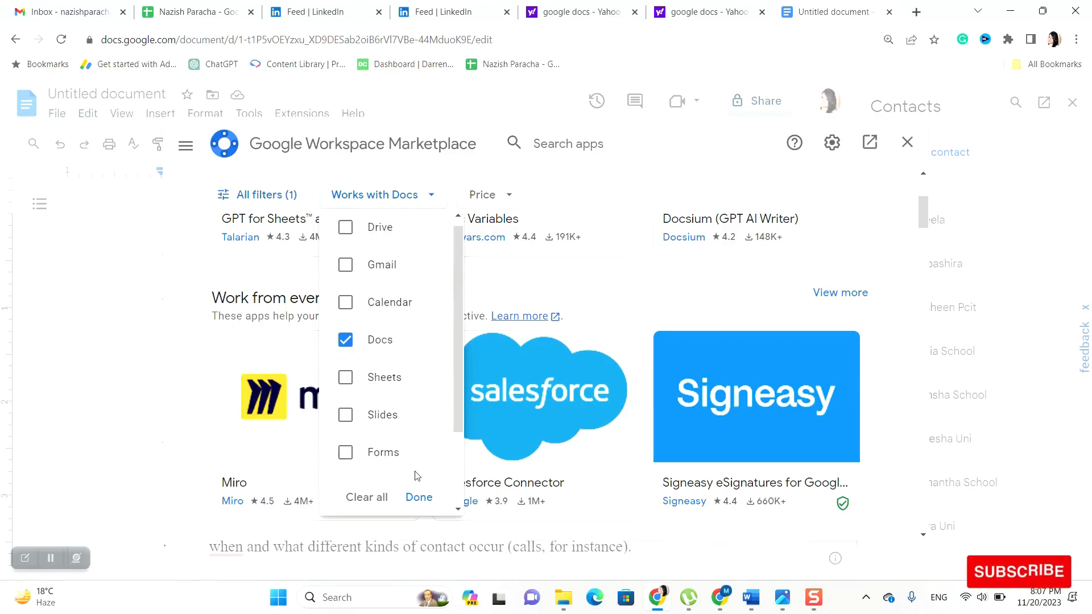
click(509, 194)
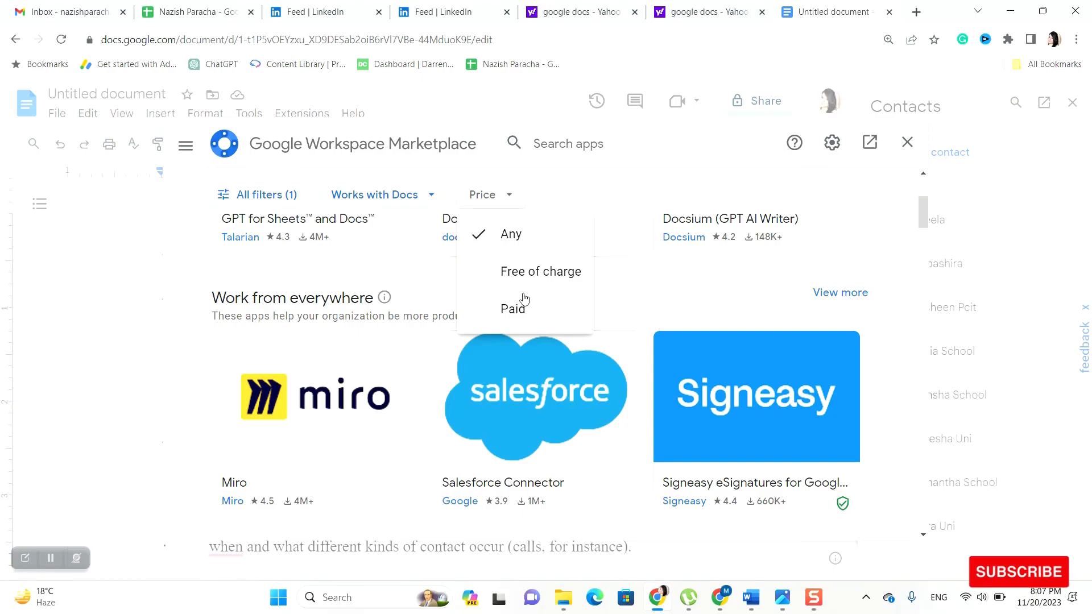
click(710, 285)
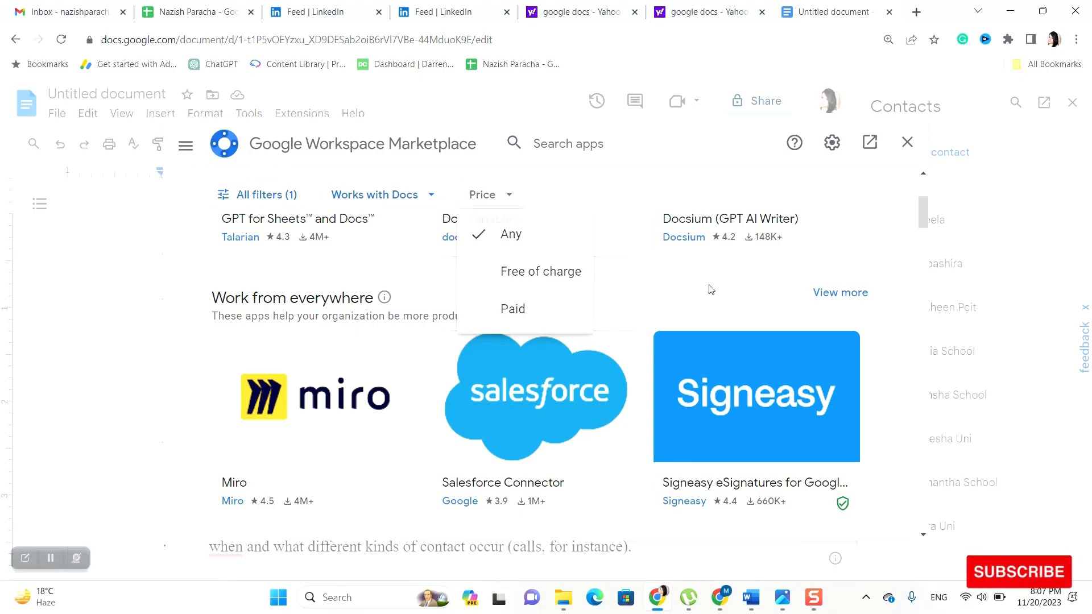
Close the Workspace Marketplace and Contacts panel, leaving the cursor before the first paragraph
click(908, 143)
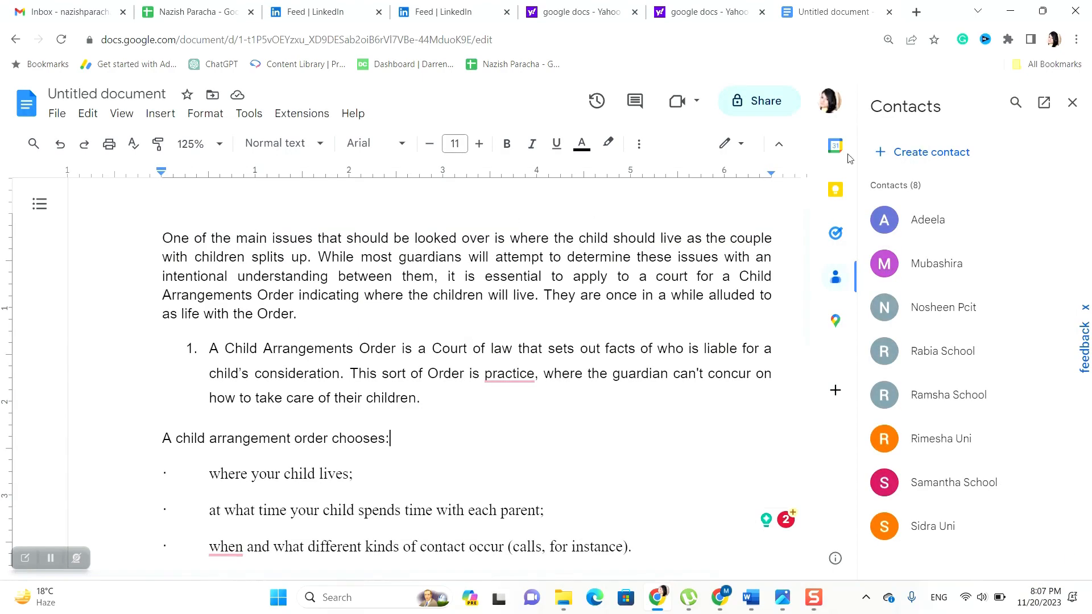
scroll(543, 276, up, 1)
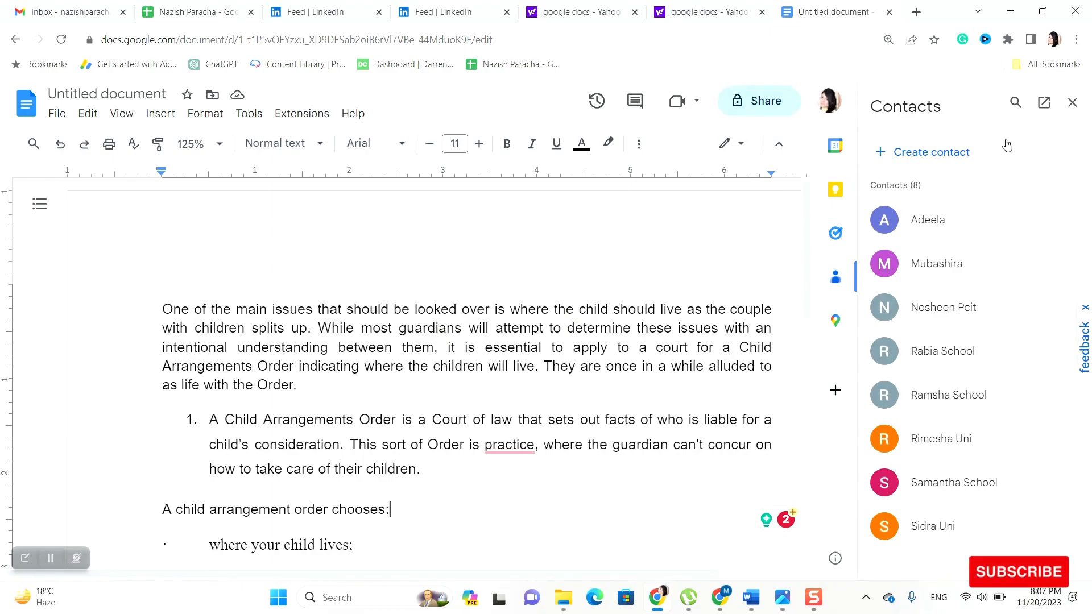
click(1074, 108)
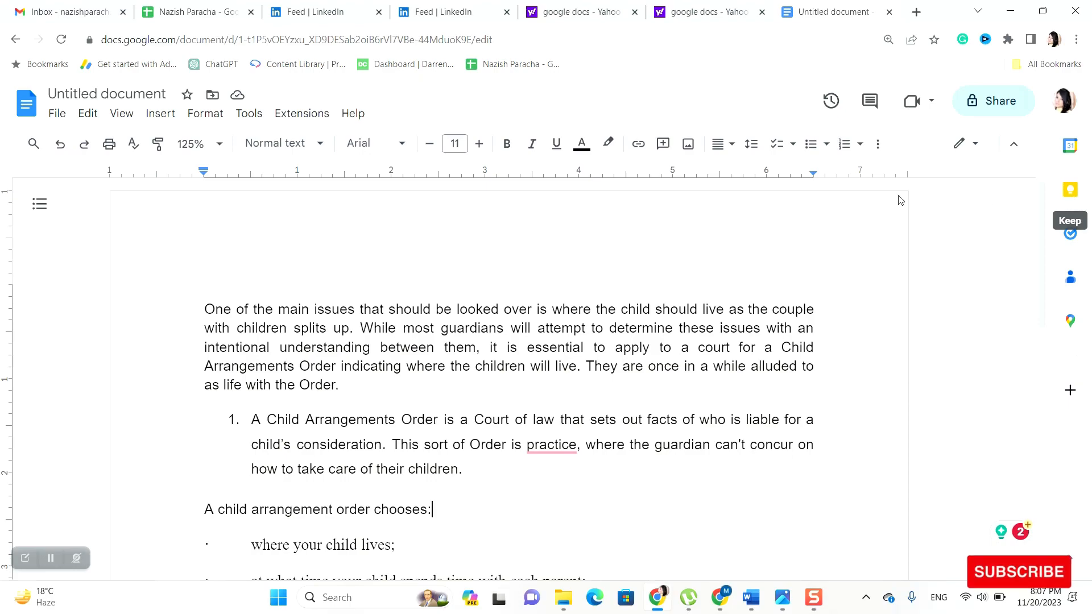
click(199, 273)
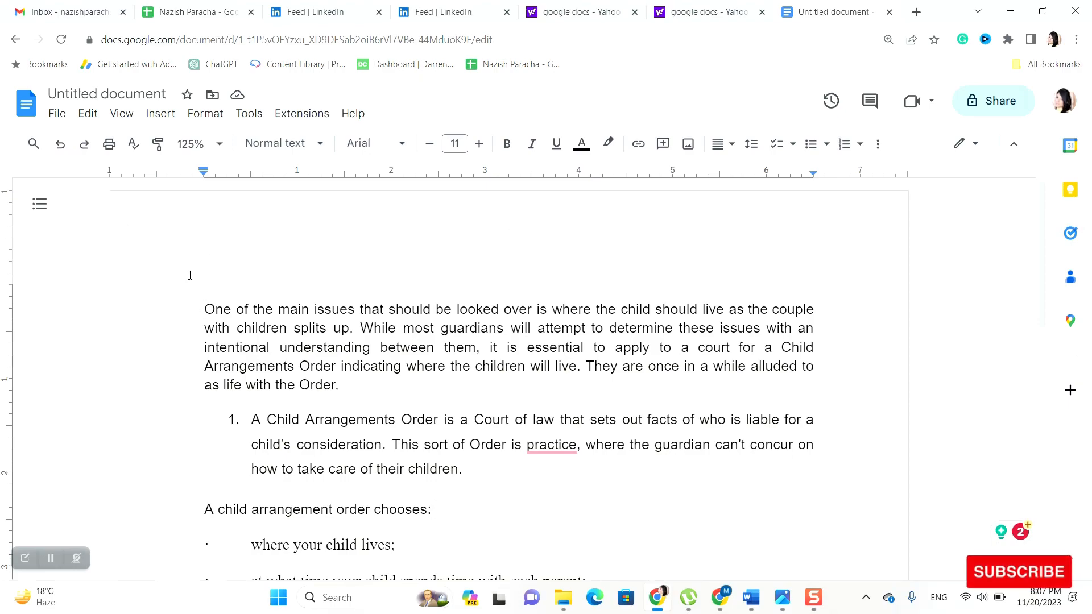
Look over File's New, Email, Version history and Language entries, then bring up Page setup
click(61, 122)
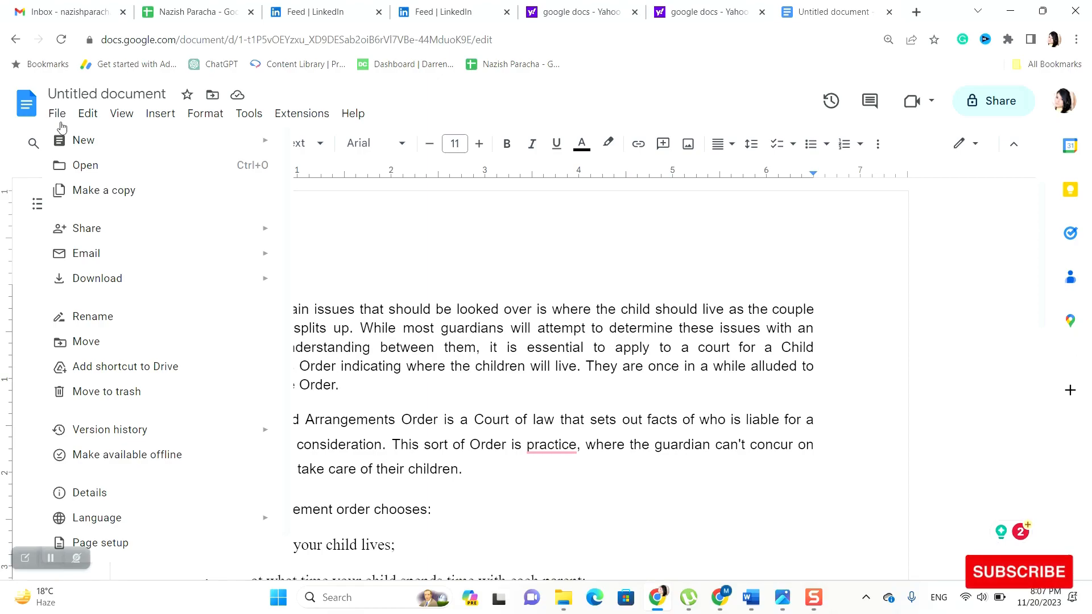
mouse_move(79, 138)
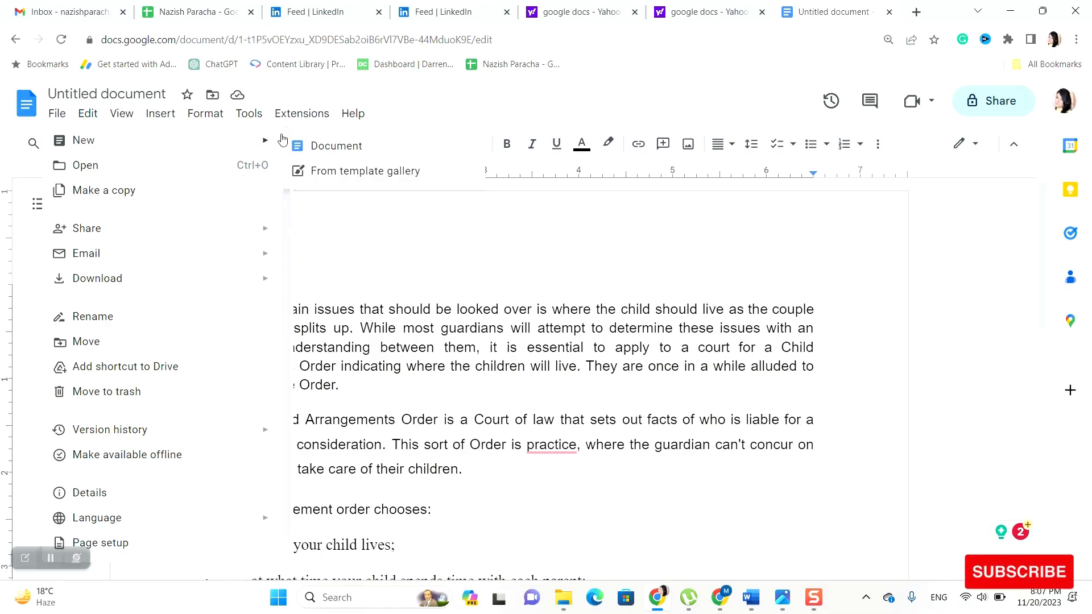
mouse_move(220, 263)
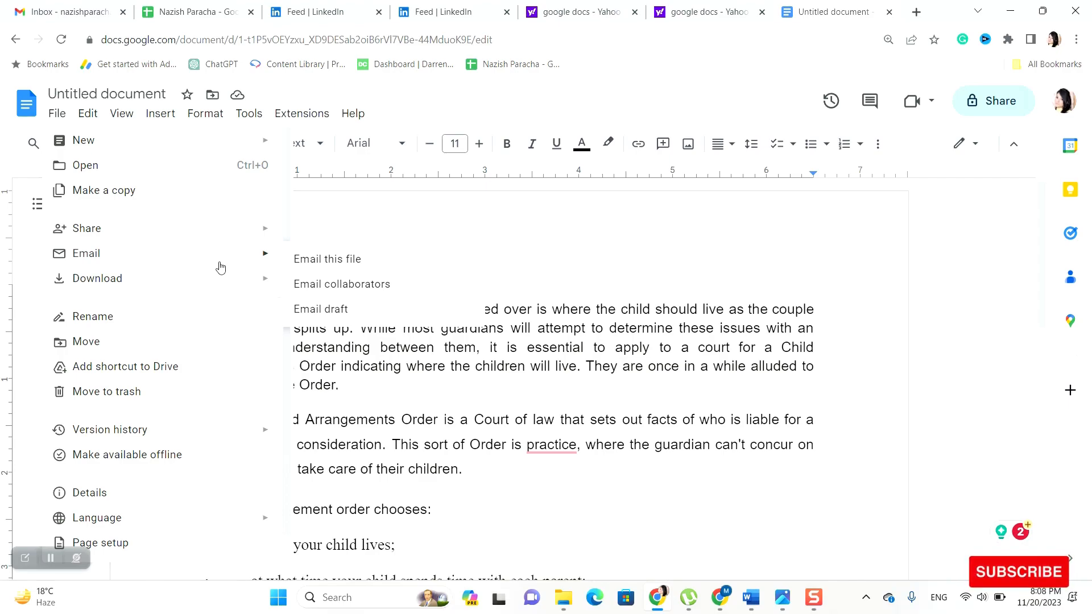
mouse_move(196, 429)
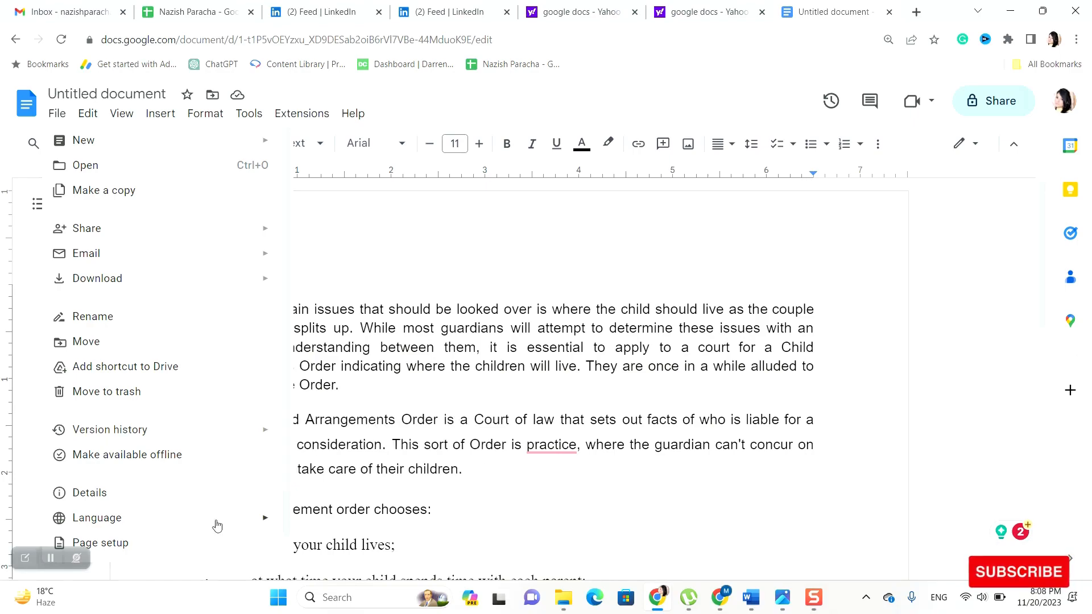
mouse_move(217, 526)
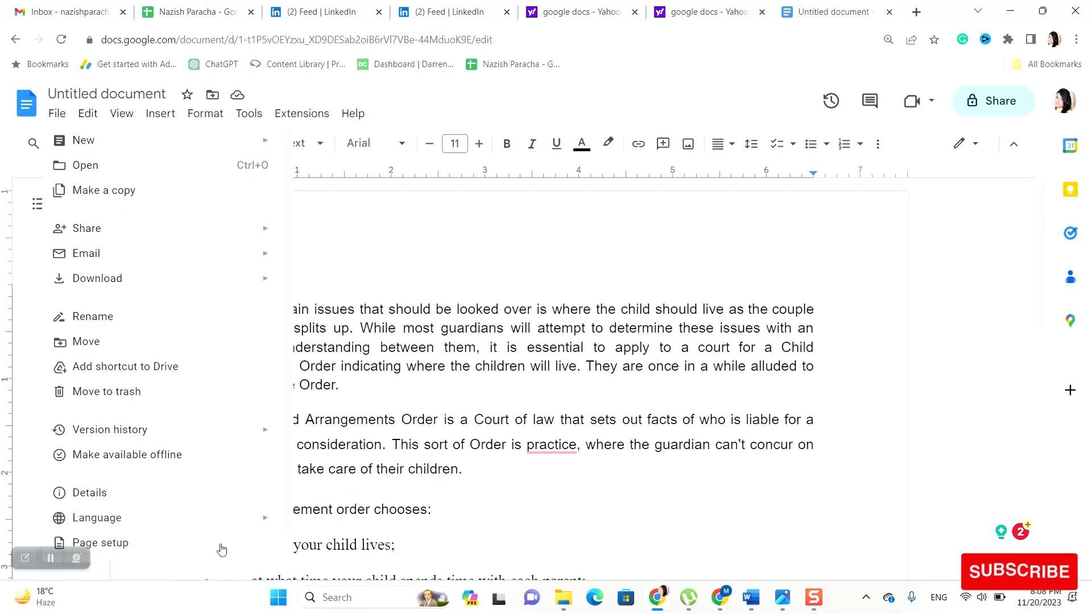
click(222, 549)
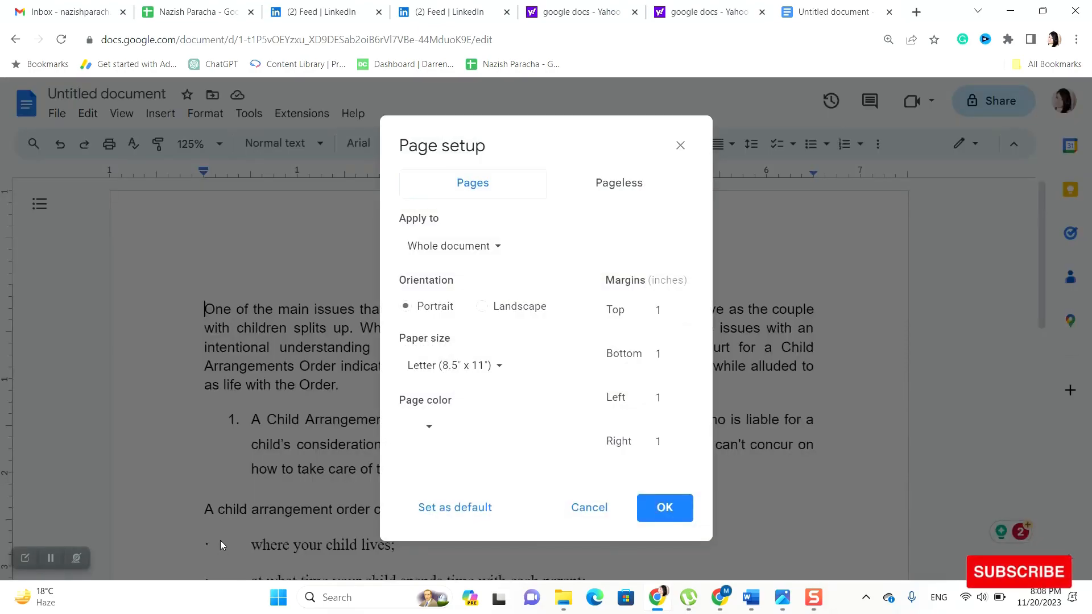
Apply Tabloid (11" x 17") paper with a black page colour to the whole document
click(492, 254)
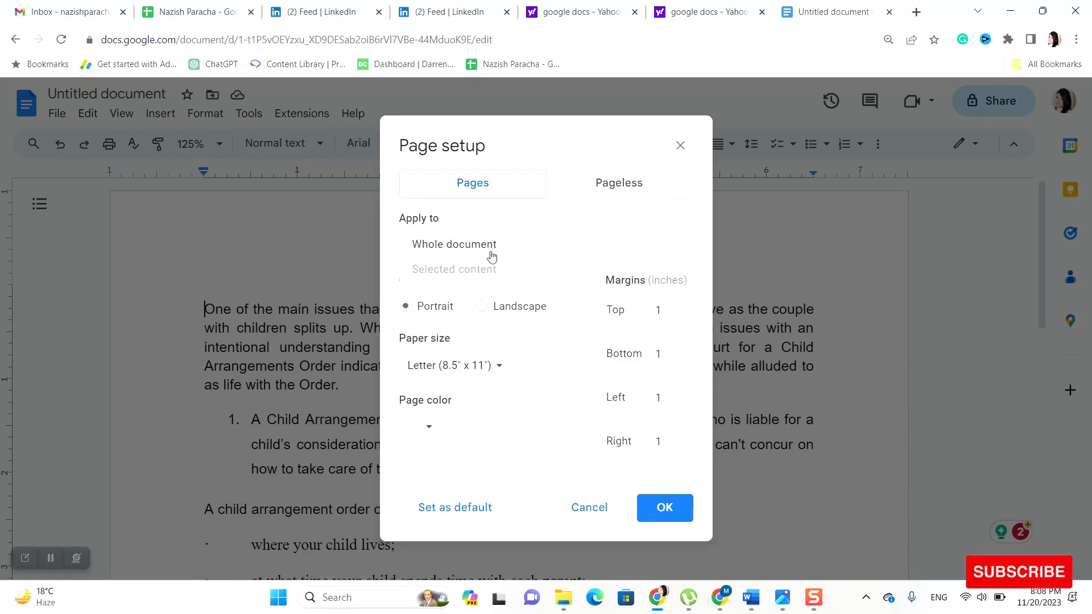
click(548, 246)
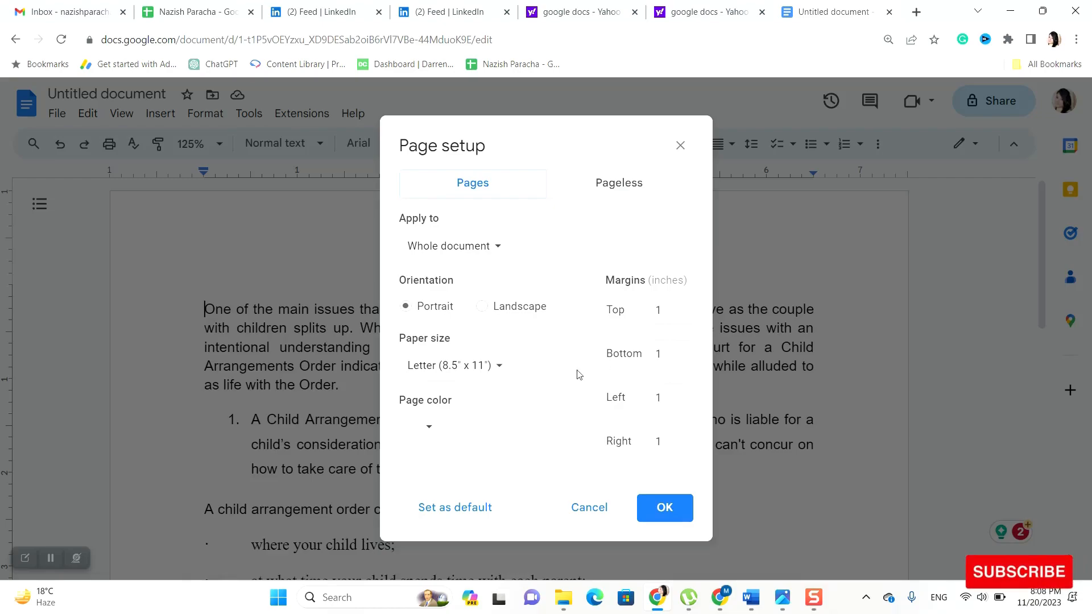
click(495, 370)
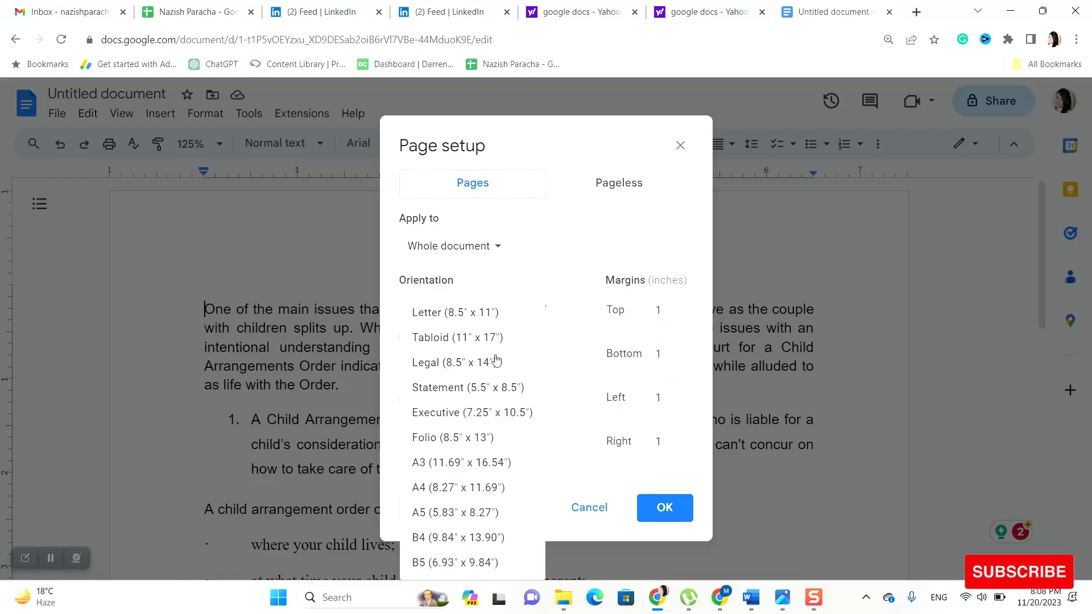
click(496, 341)
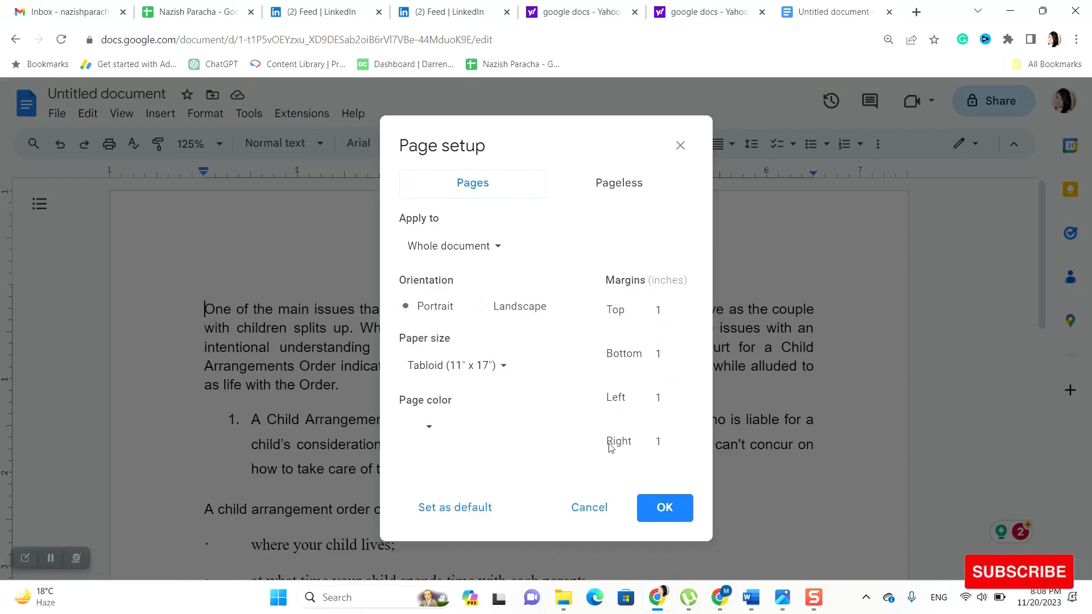
click(430, 425)
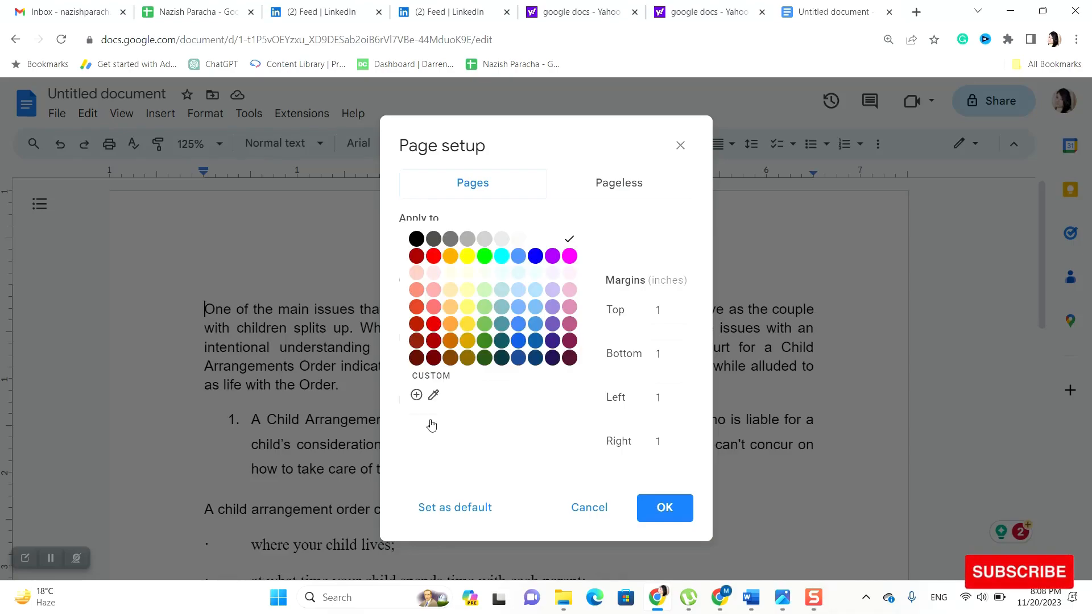
click(418, 239)
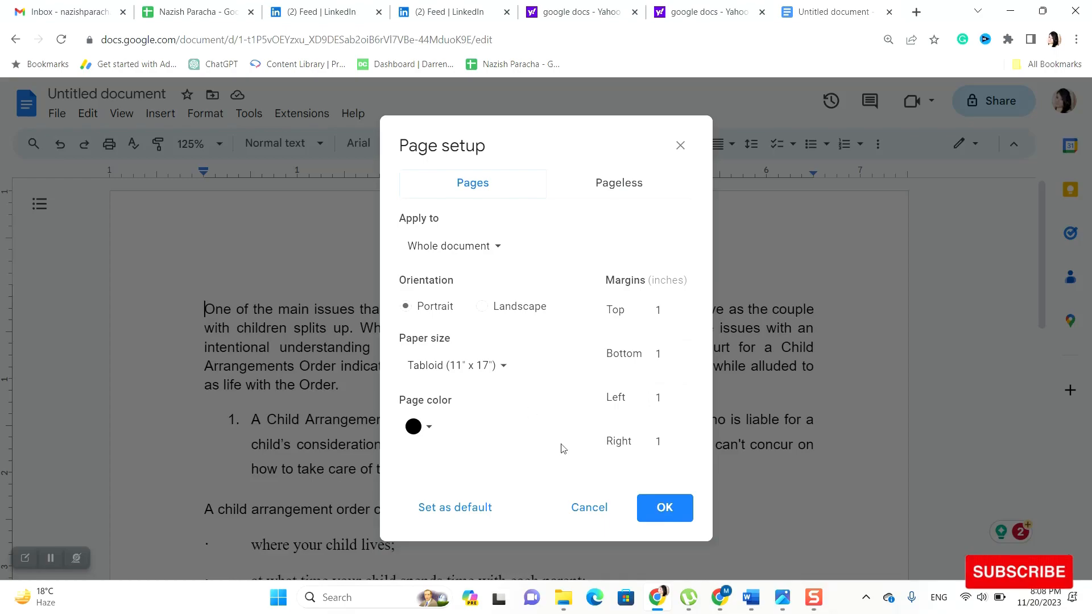
click(663, 507)
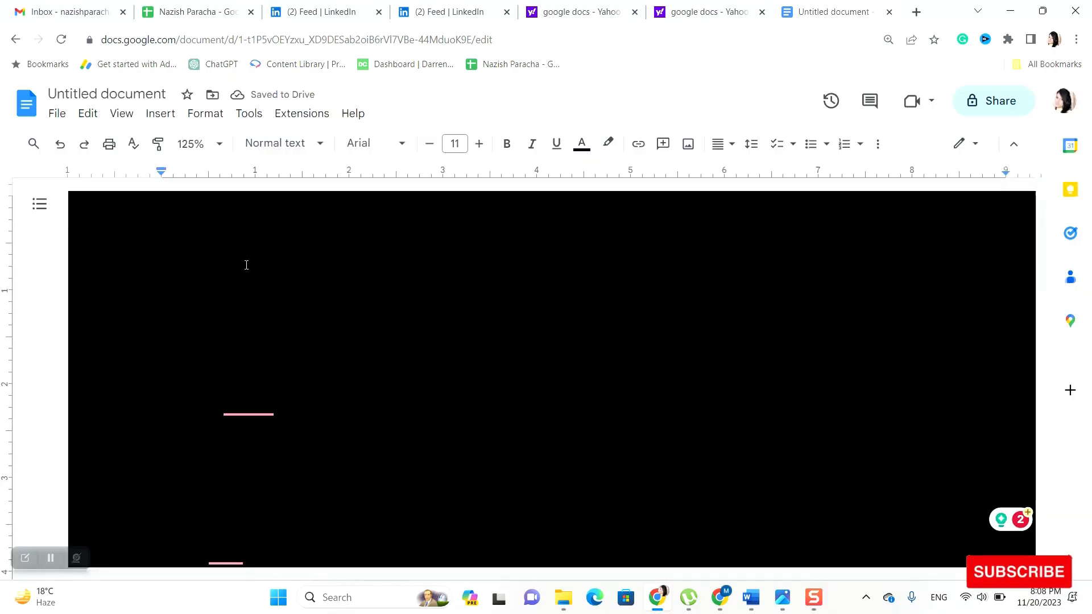
Change the page colour back to white in Page setup
click(52, 118)
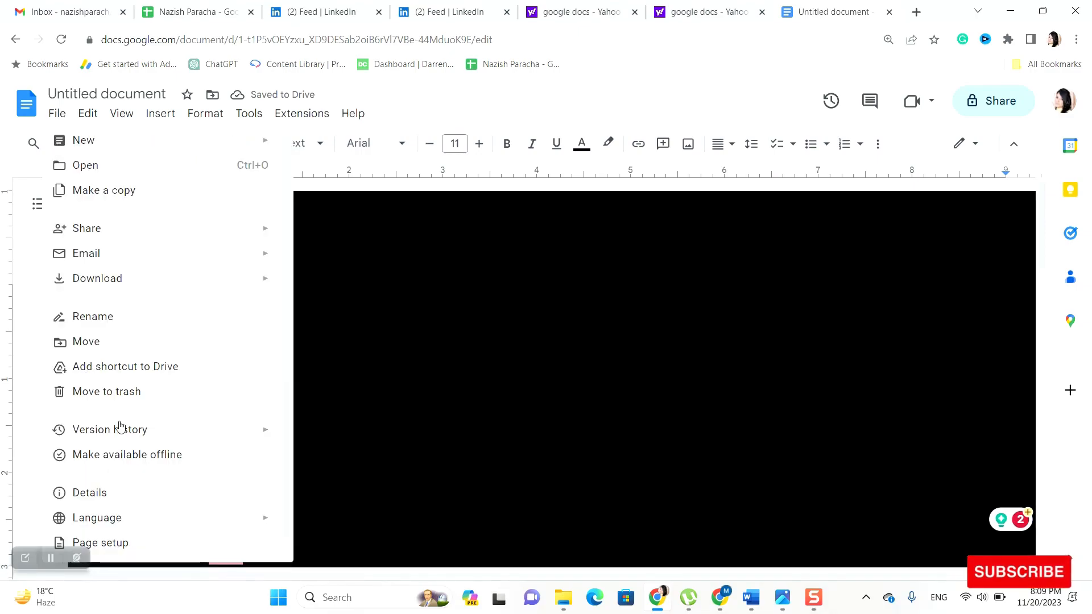
click(143, 543)
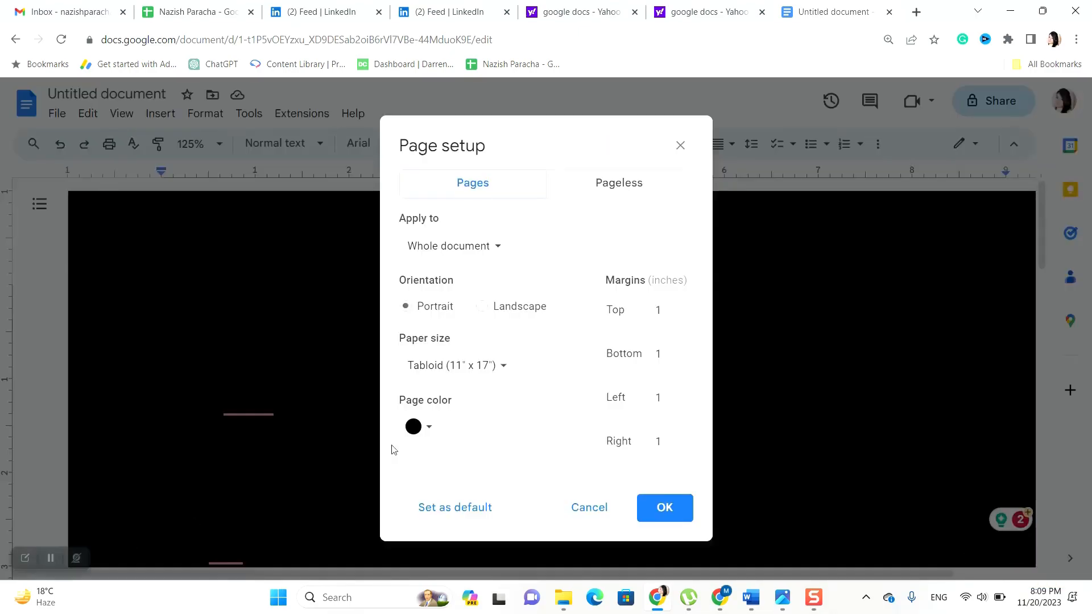
click(433, 427)
click(572, 246)
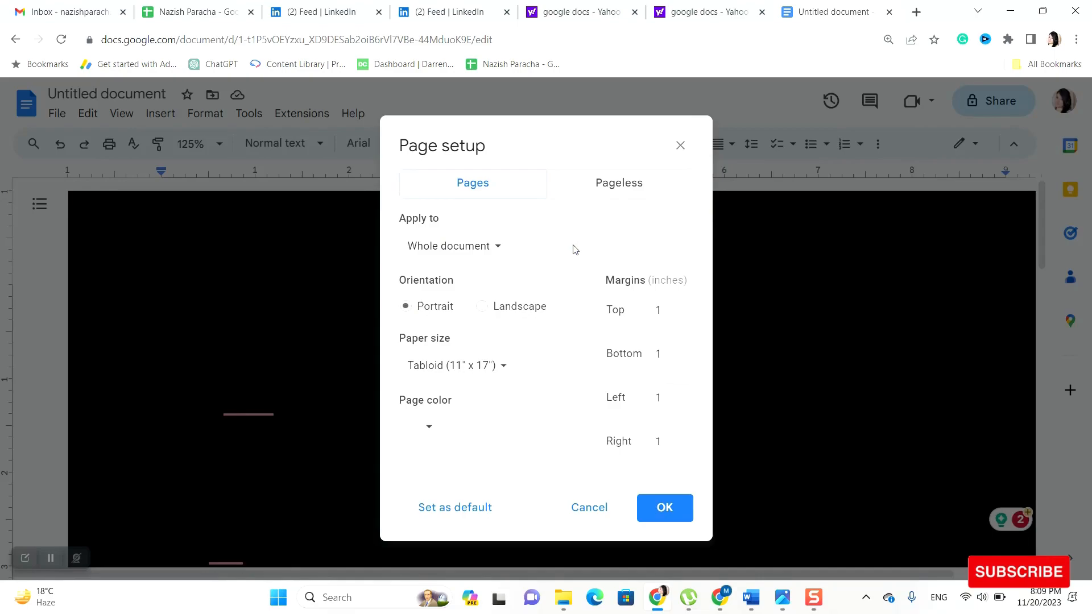
click(664, 508)
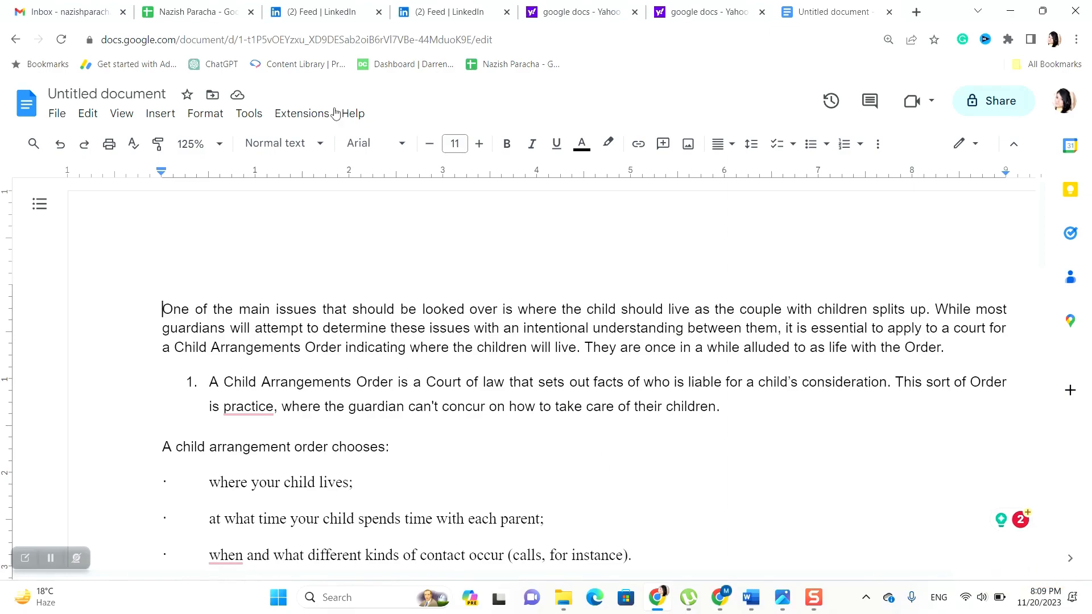
Glance over the Edit and View menus, closing each to return to the page
click(87, 115)
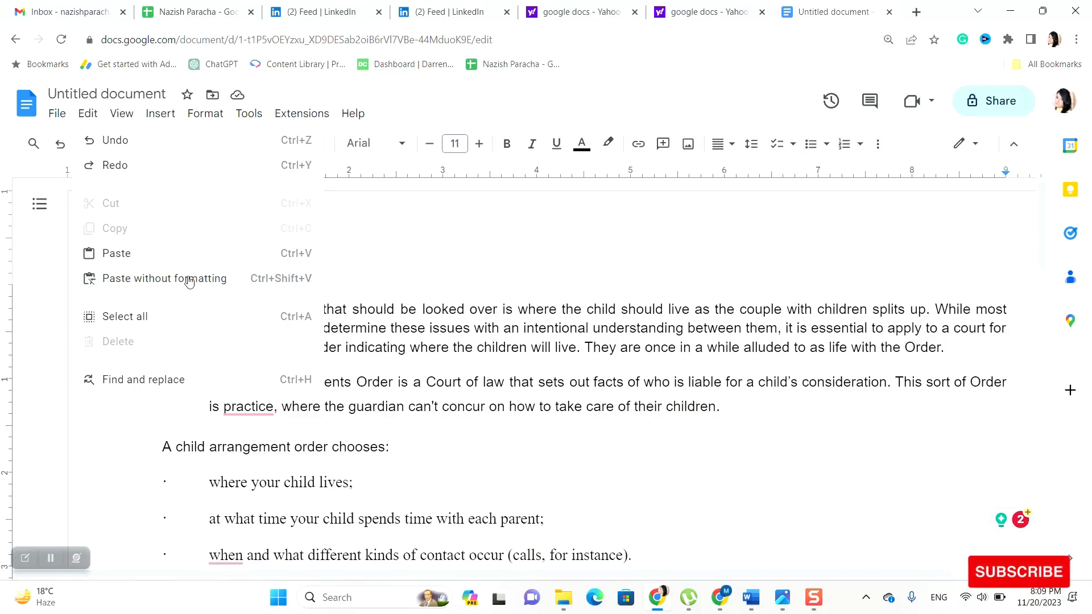
click(388, 241)
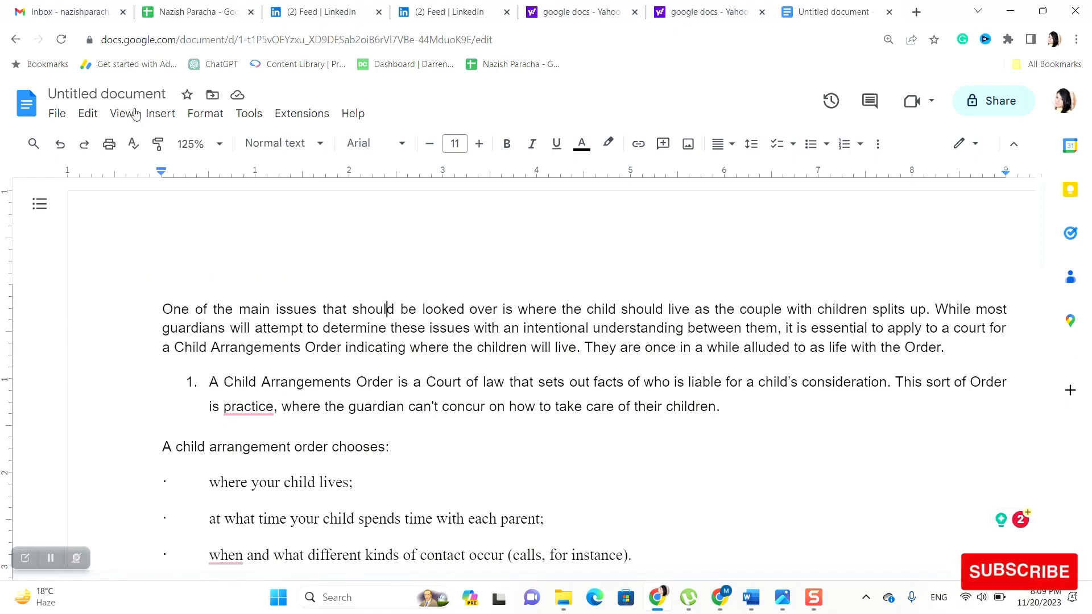
click(138, 116)
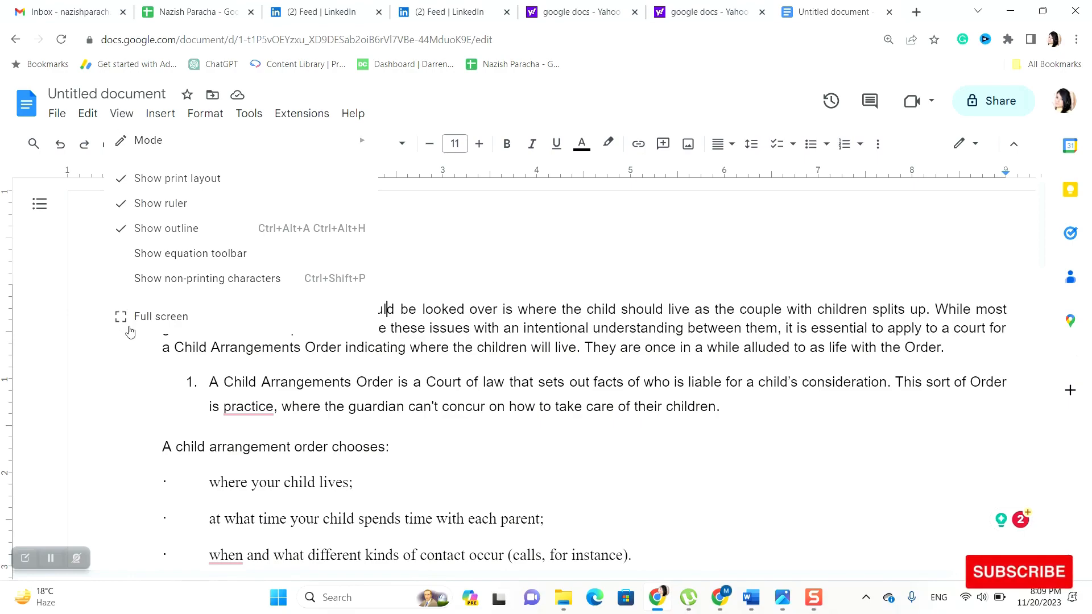
click(96, 251)
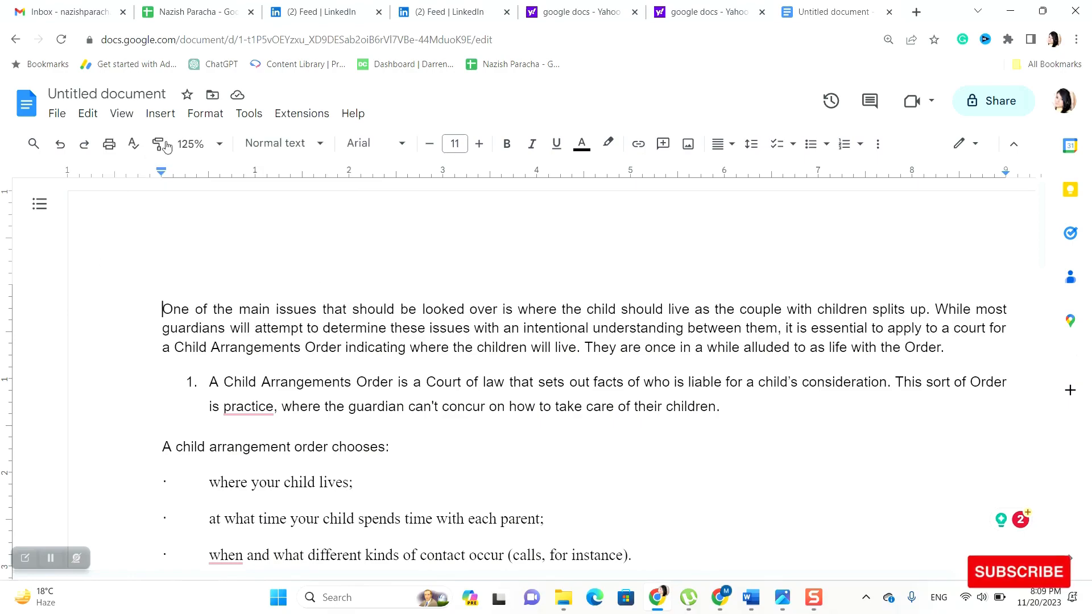
Browse the Insert menu's Image, Table, Drawing, Chart and Smart chips submenus
click(160, 114)
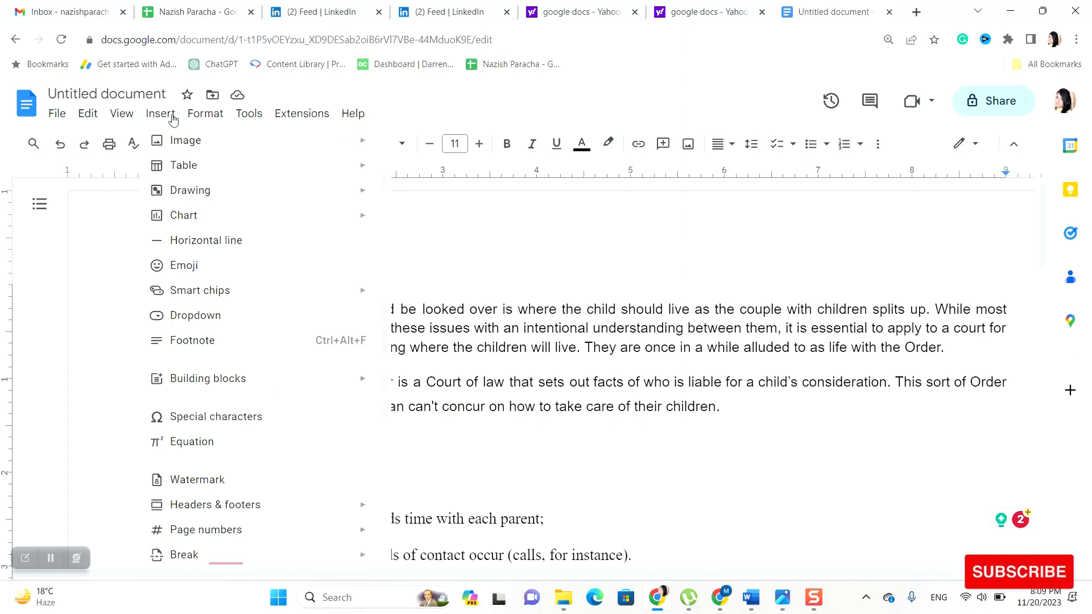
mouse_move(183, 138)
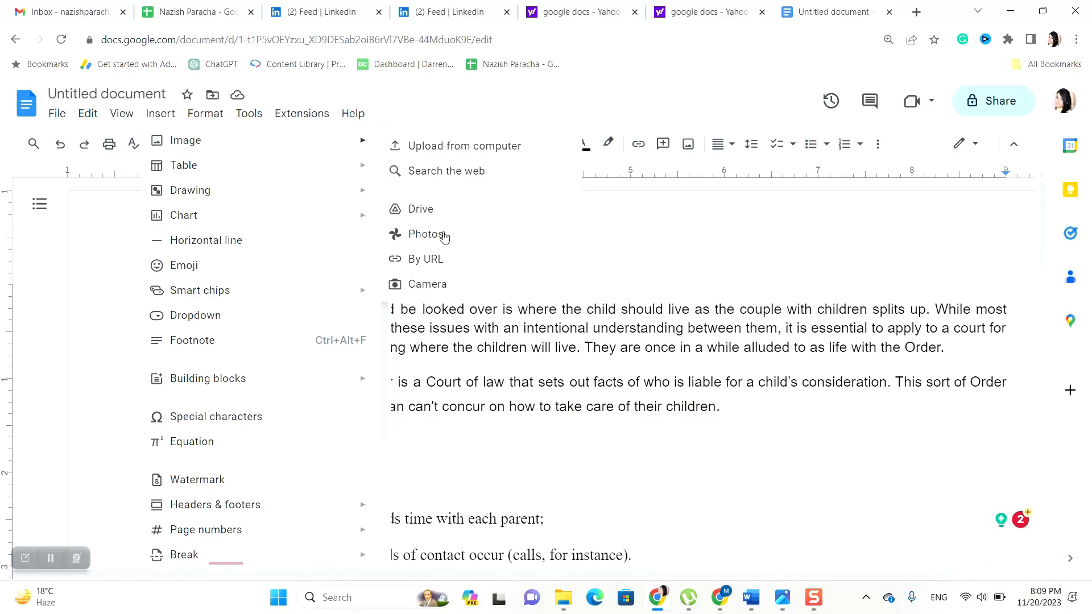
mouse_move(334, 177)
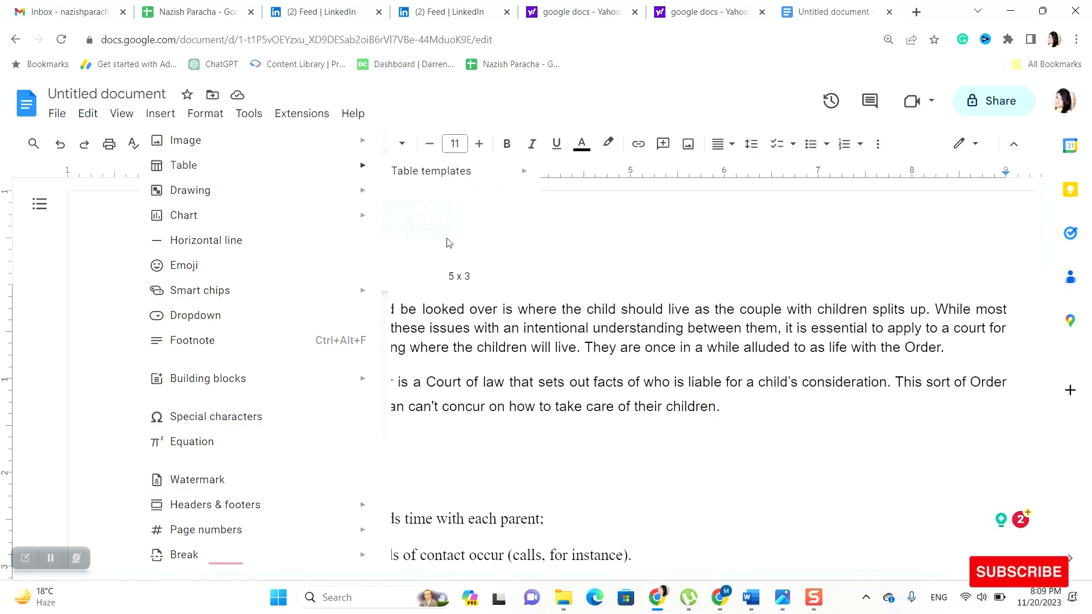
mouse_move(368, 198)
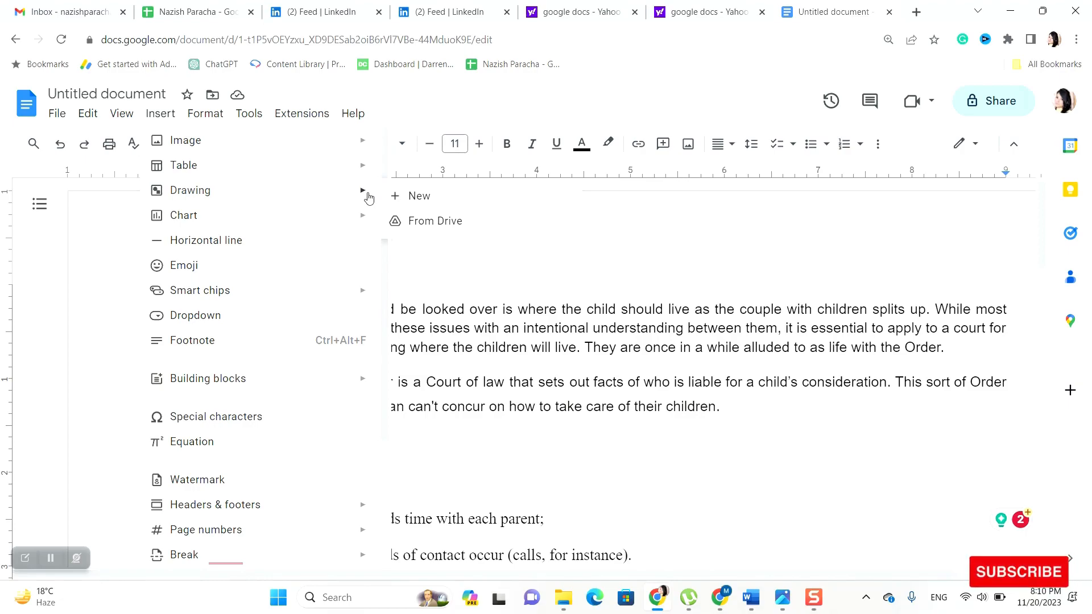
mouse_move(369, 224)
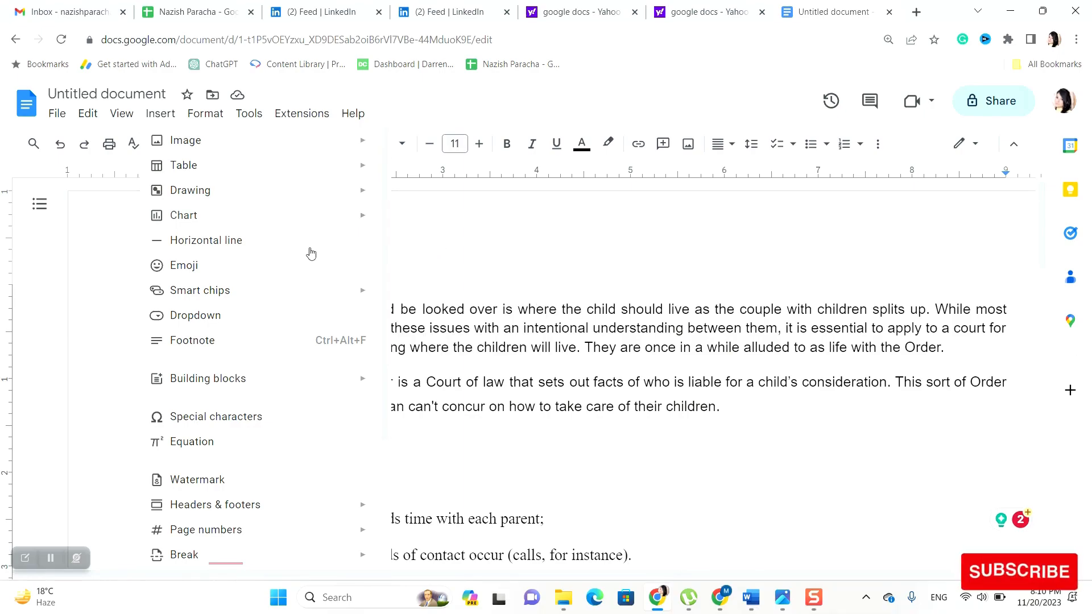
mouse_move(317, 285)
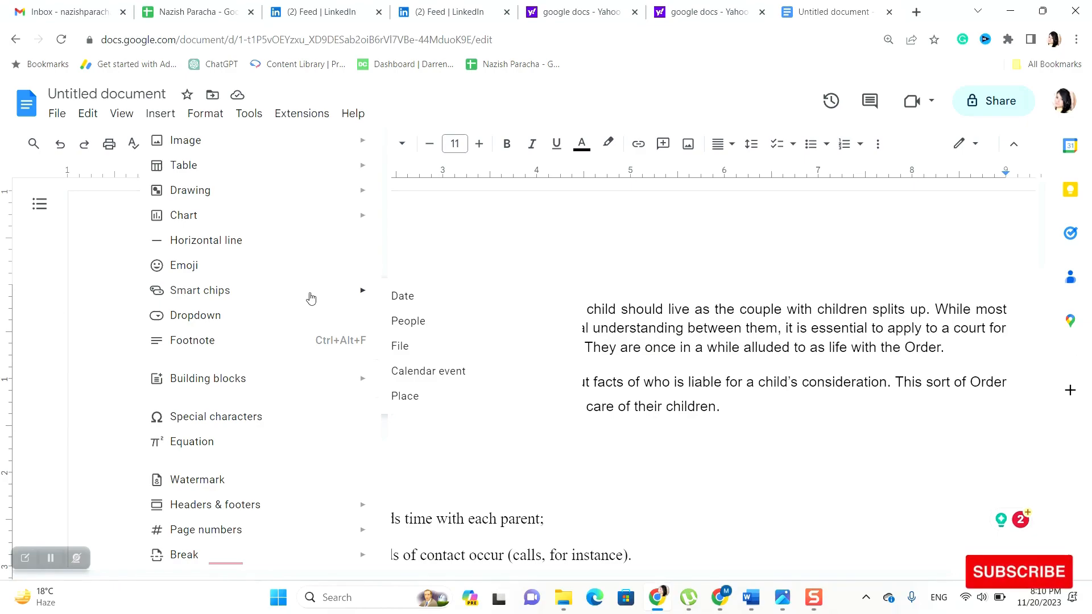
Review Insert's Headers & footers and Page numbers entries before switching to Format
scroll(283, 352, down, 2)
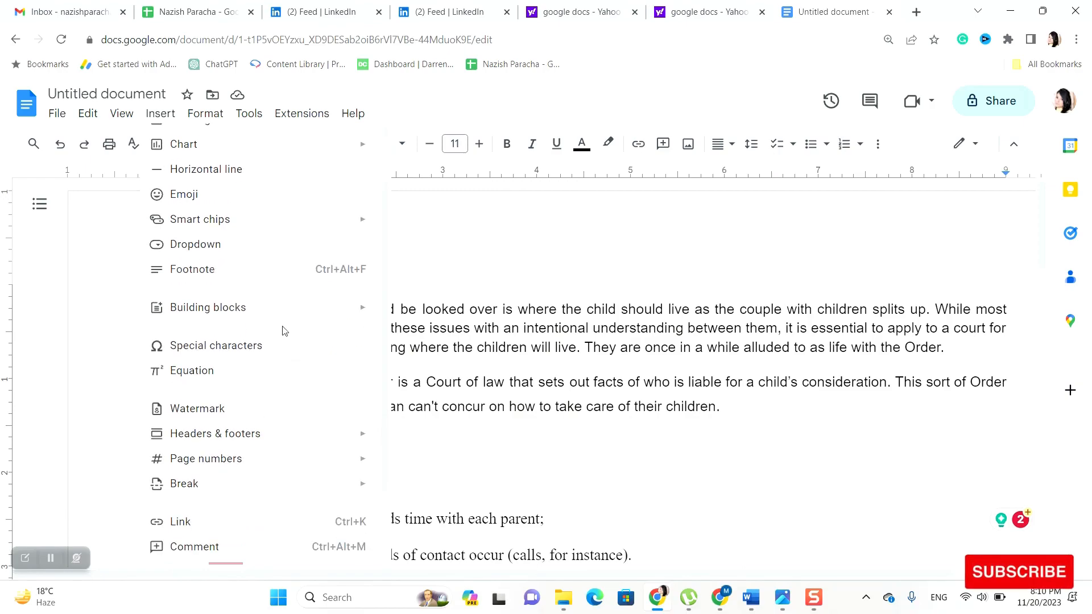
mouse_move(283, 322)
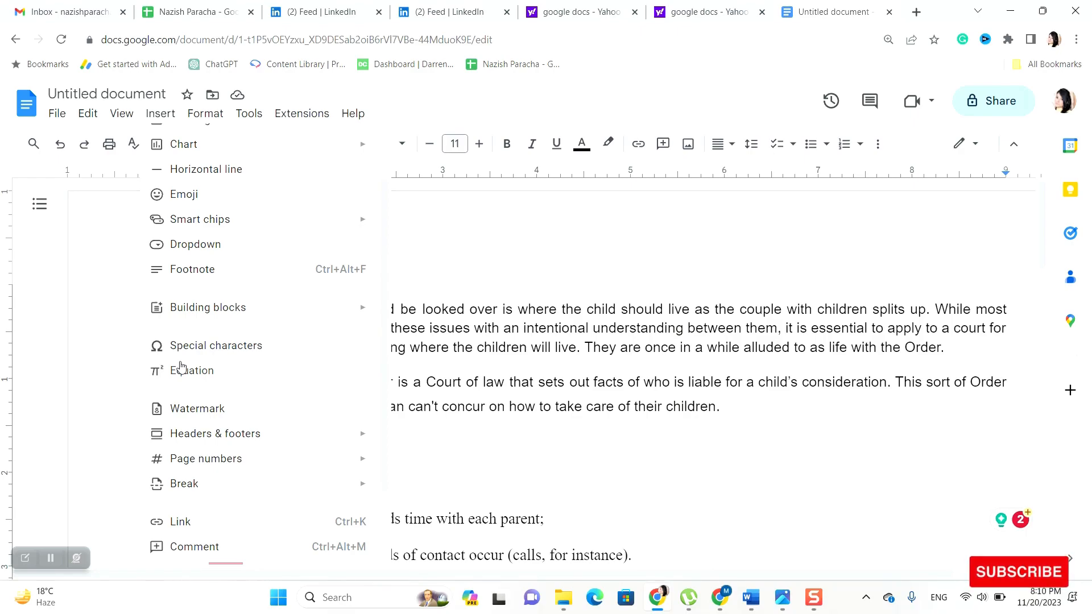
mouse_move(269, 434)
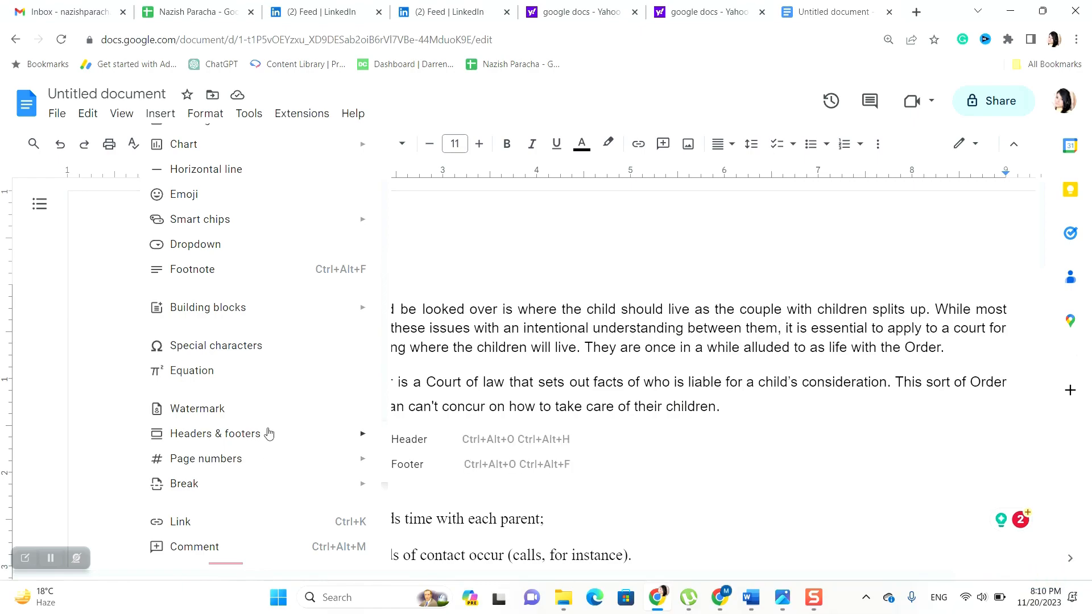
mouse_move(275, 466)
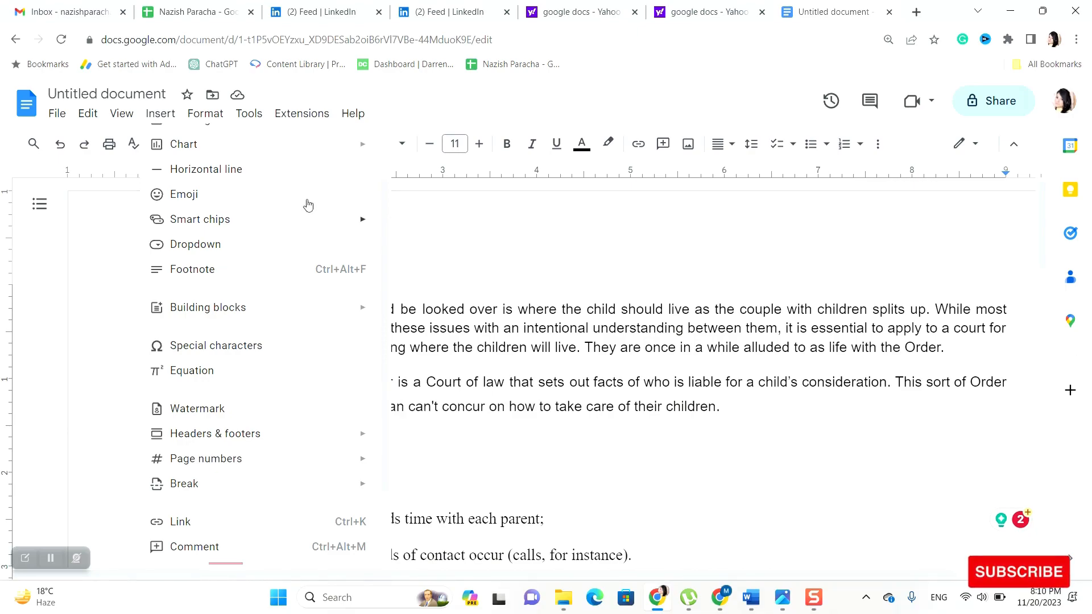
mouse_move(224, 113)
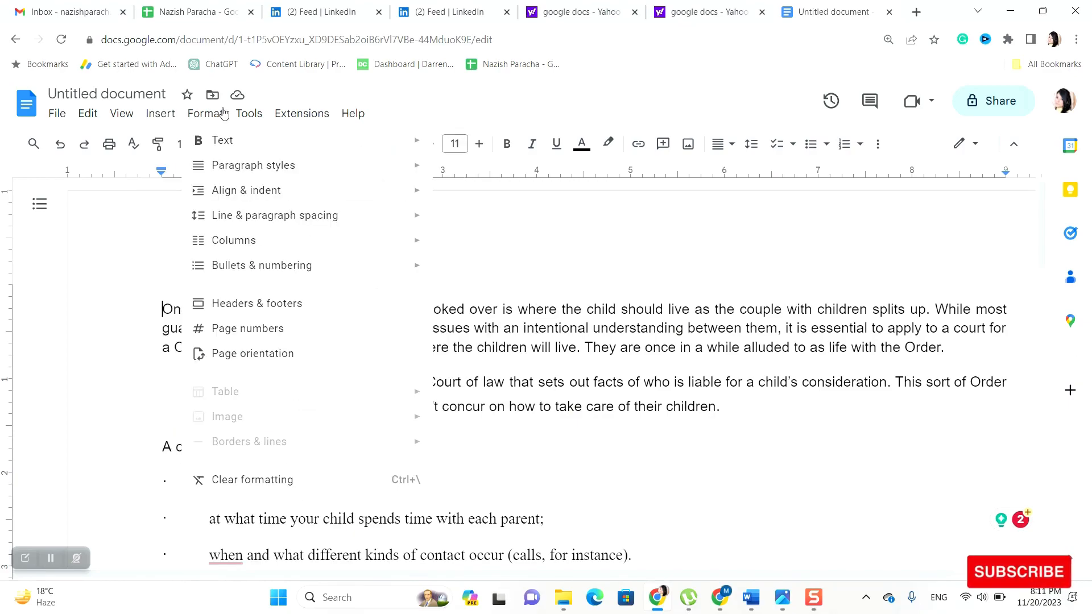
Browse Format's Text, Paragraph styles, Line & paragraph spacing, Columns and Bullets & numbering submenus
mouse_move(236, 145)
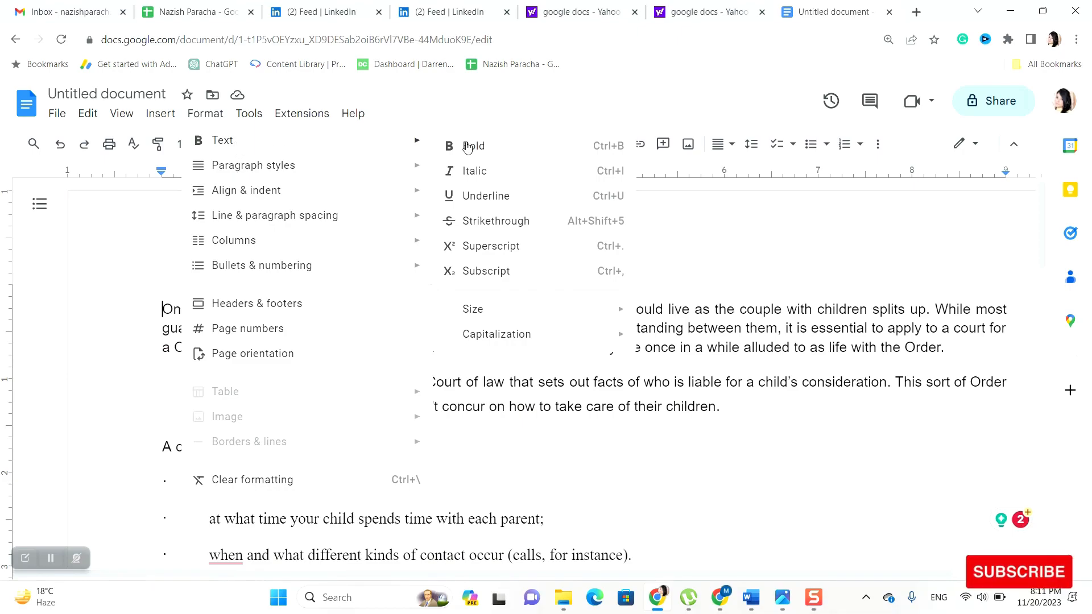
mouse_move(384, 169)
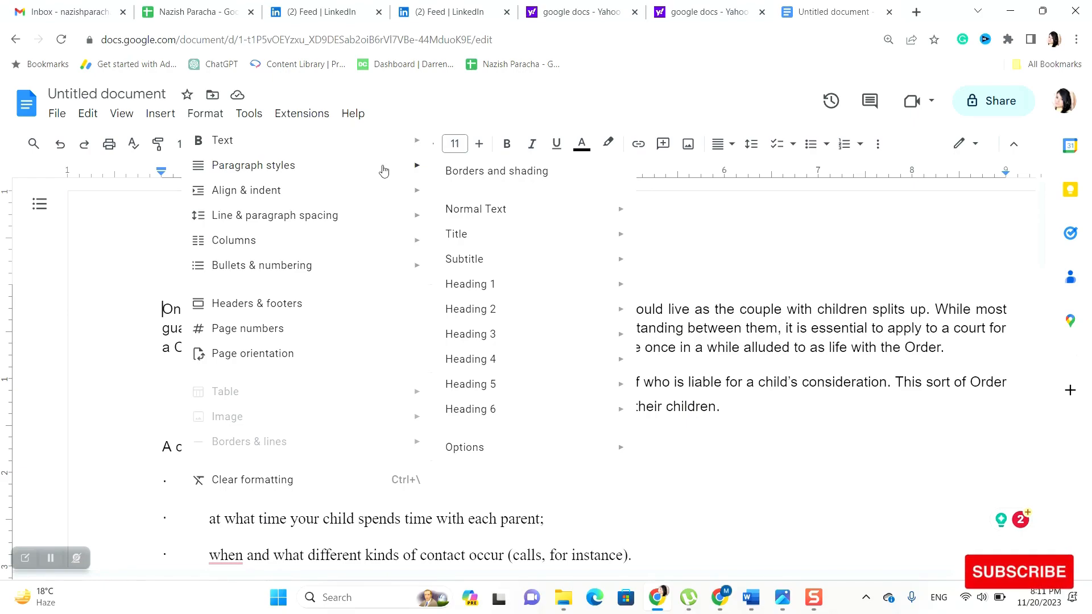
mouse_move(386, 203)
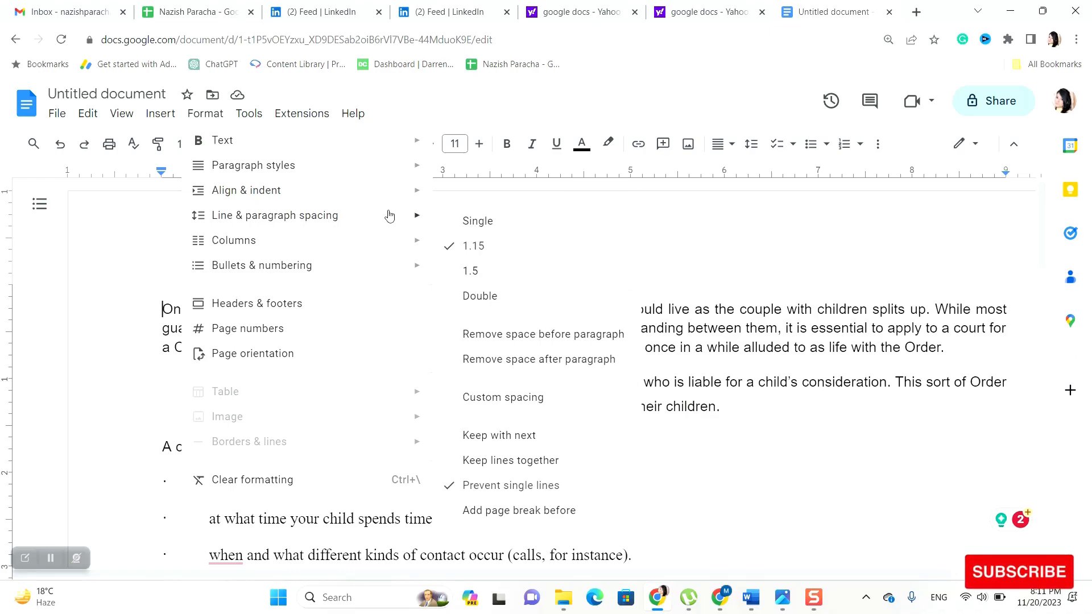
mouse_move(392, 241)
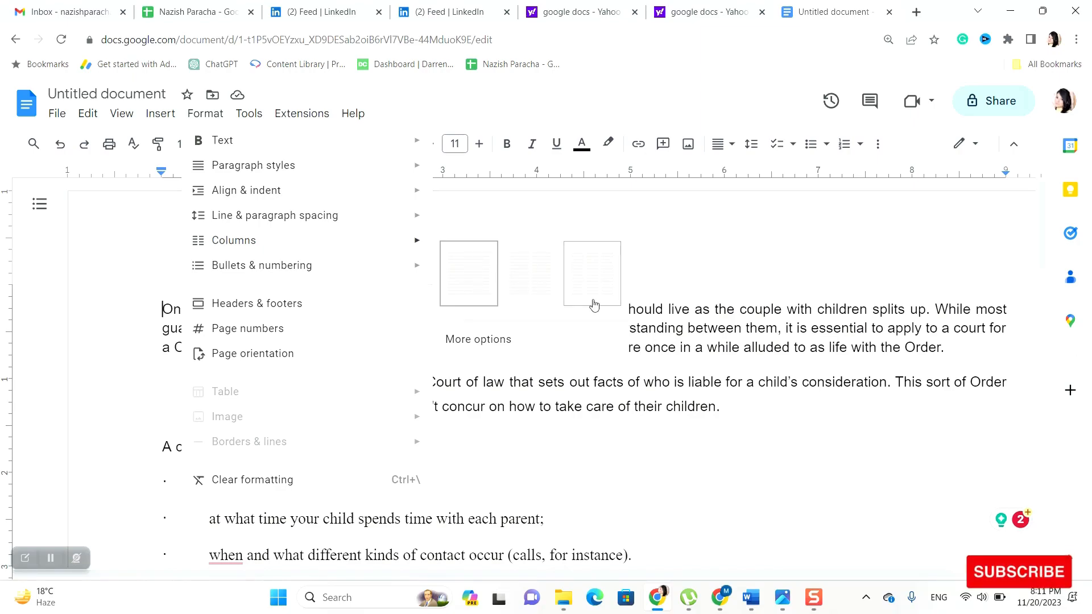
mouse_move(395, 276)
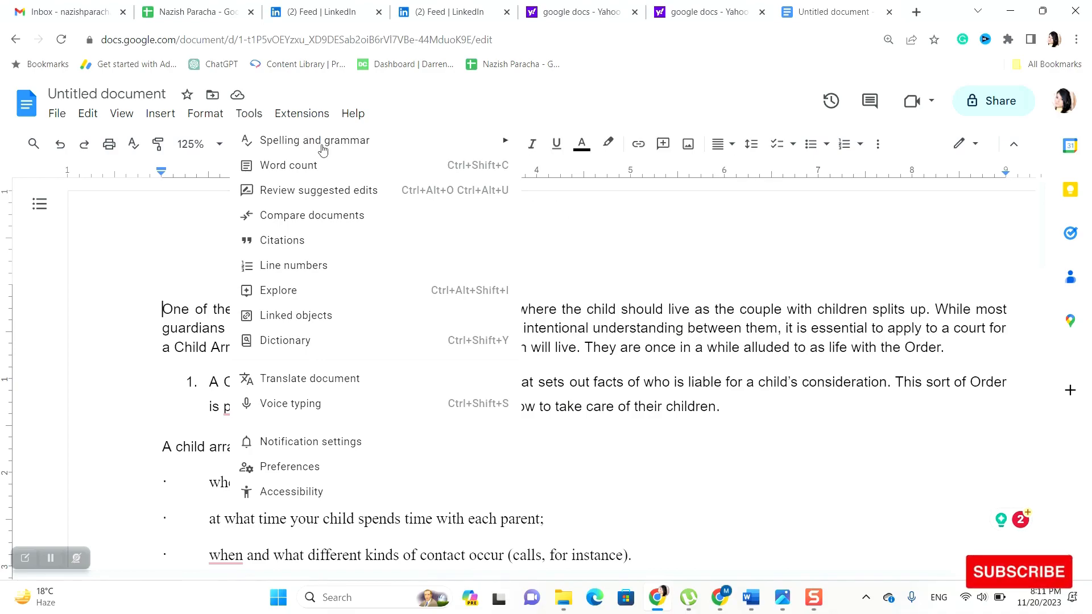
Open Tools > Citations and review the MLA, APA and Chicago styles, keeping MLA (8th ed.)
mouse_move(333, 152)
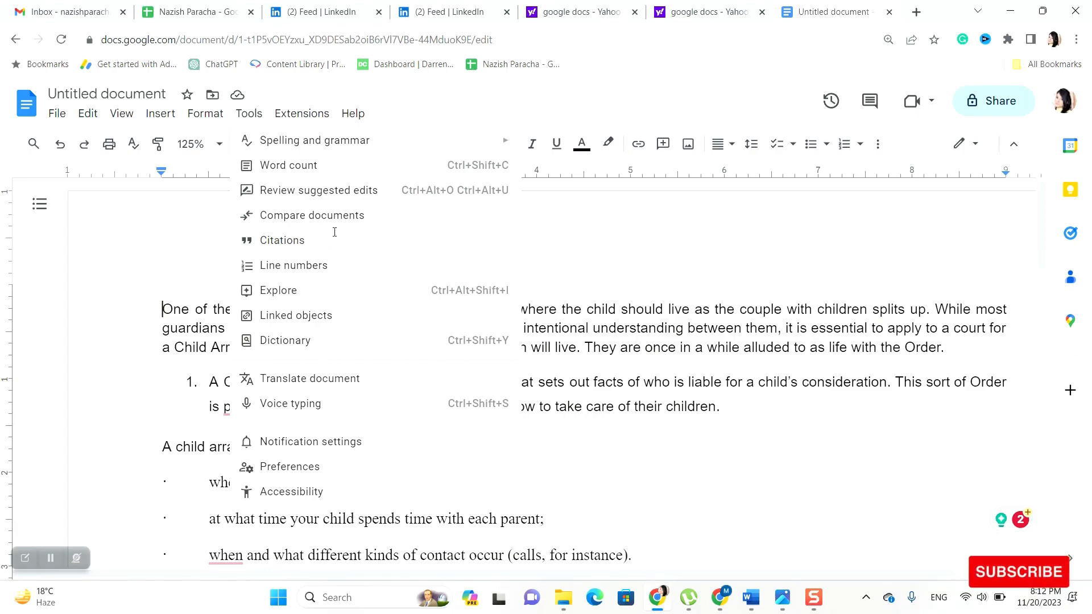
click(334, 234)
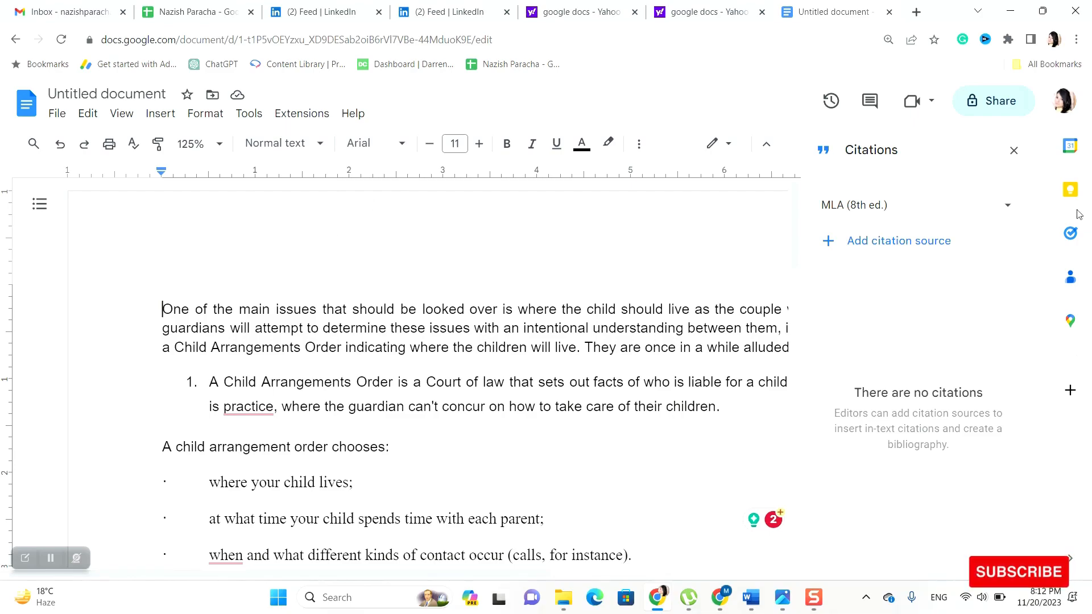
click(1014, 210)
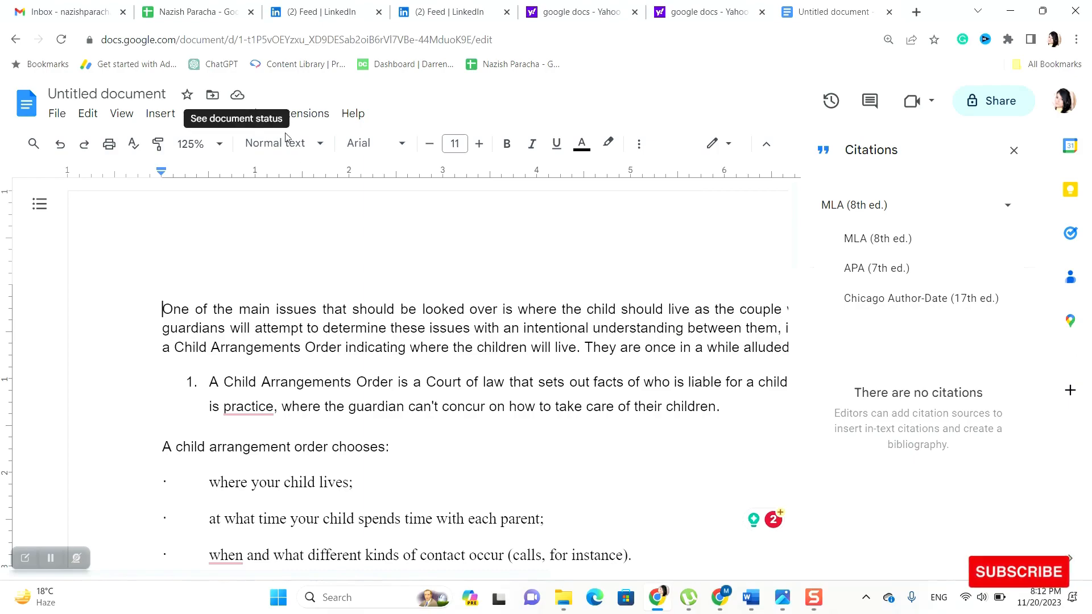
click(246, 117)
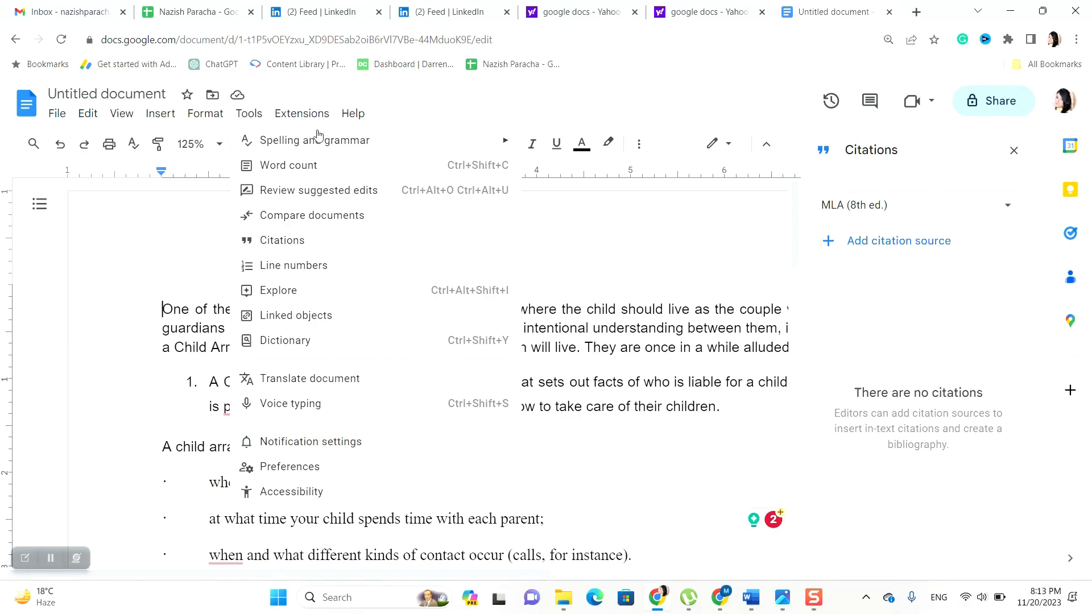
Check Extensions > Add-ons for Get add-ons, then close the menus back to the text
mouse_move(317, 115)
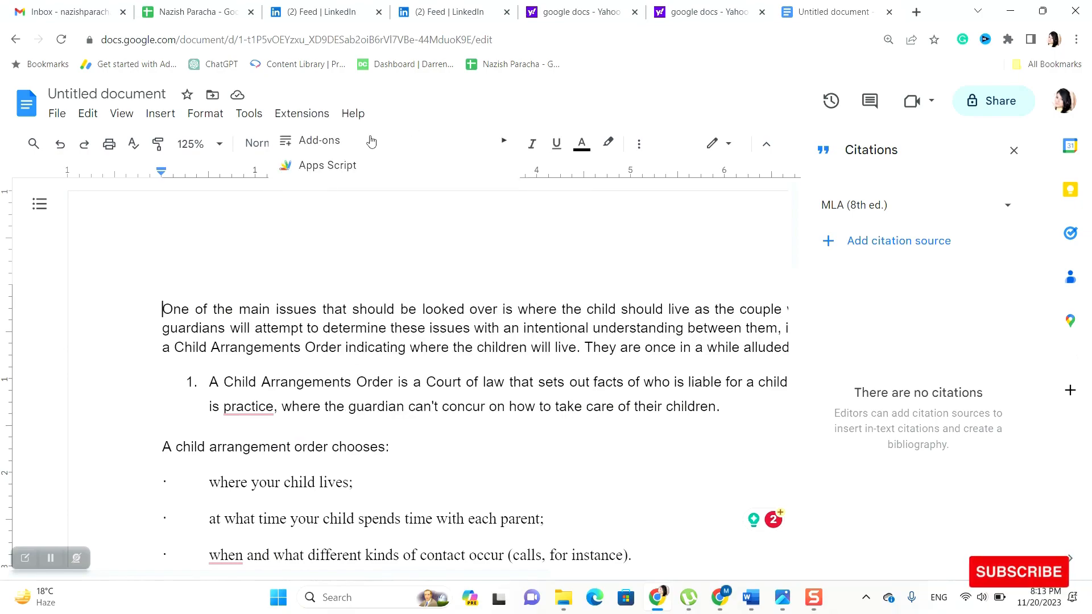
mouse_move(370, 141)
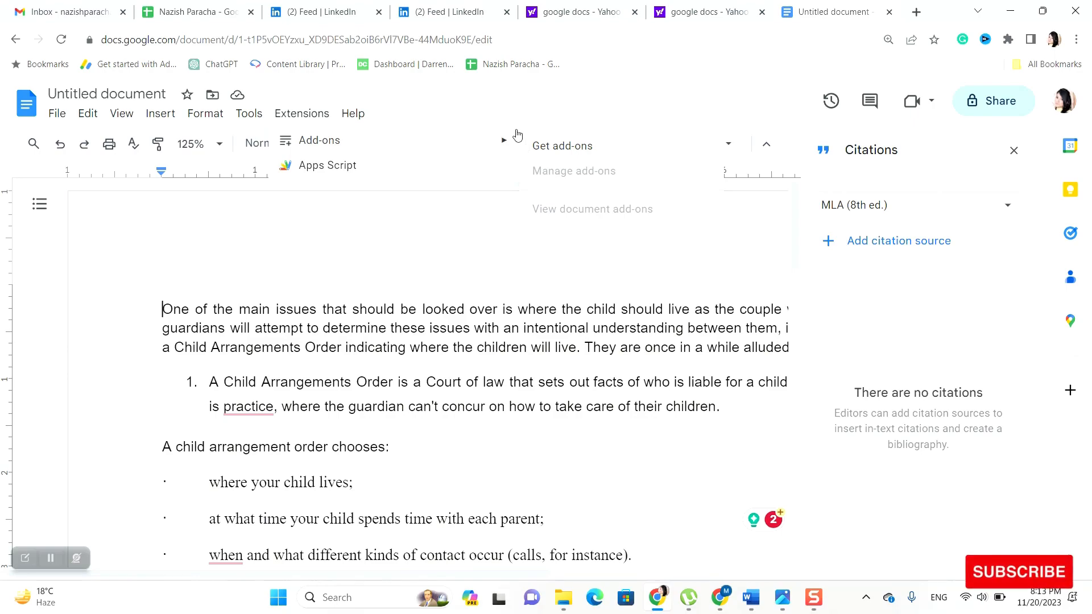
click(449, 206)
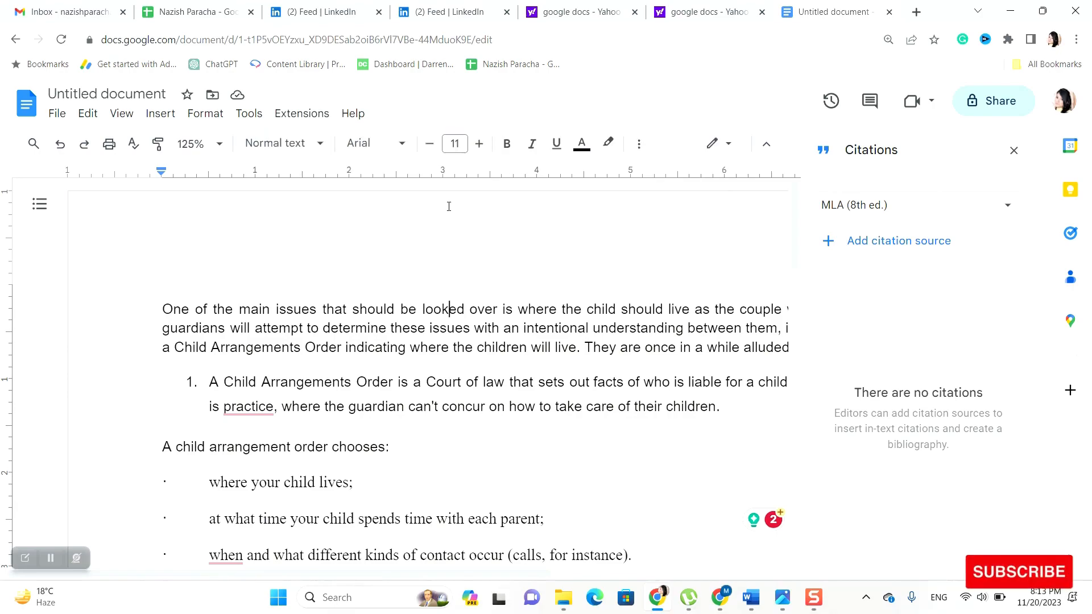